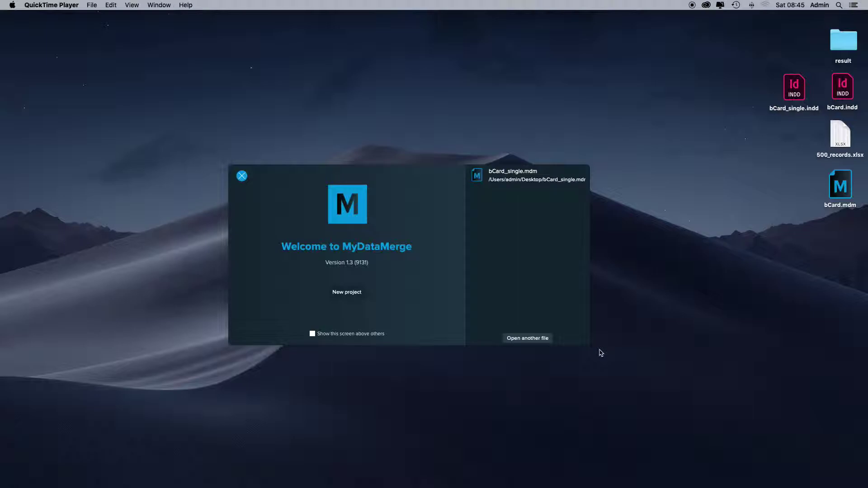
# Open the bCard_single.indd business card template in InDesign from the desktop
pyautogui.click(711, 230)
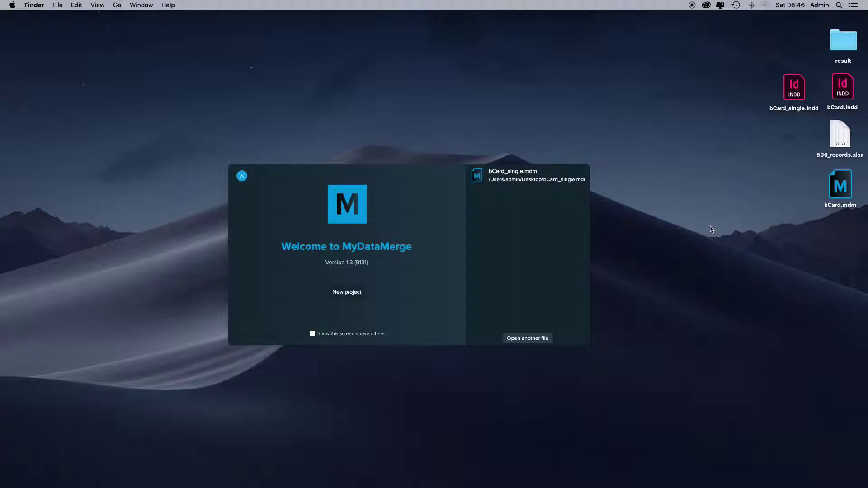
pyautogui.doubleClick(797, 97)
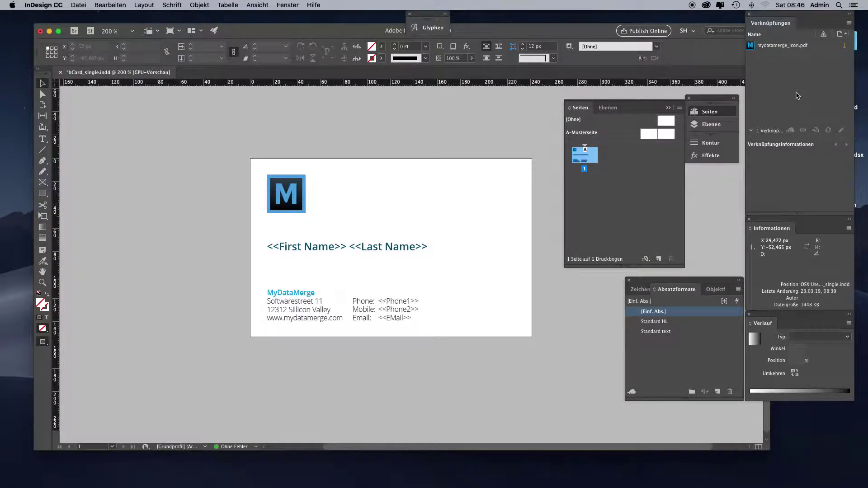
pyautogui.click(859, 128)
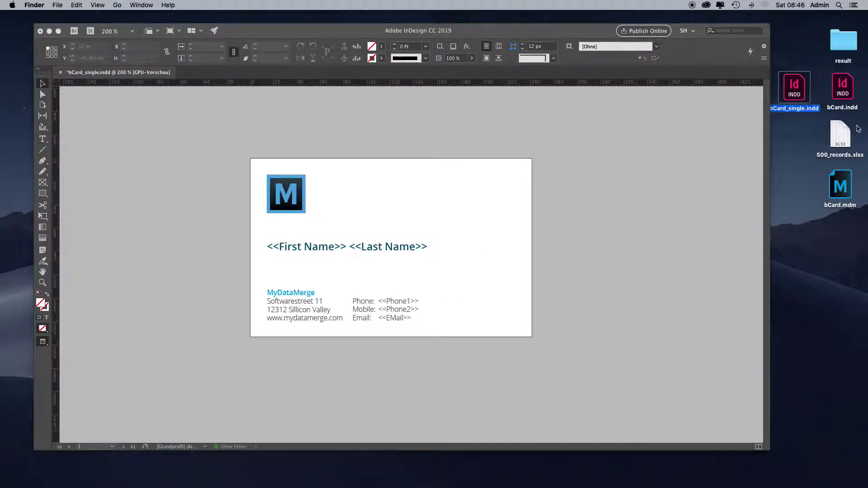
pyautogui.doubleClick(835, 141)
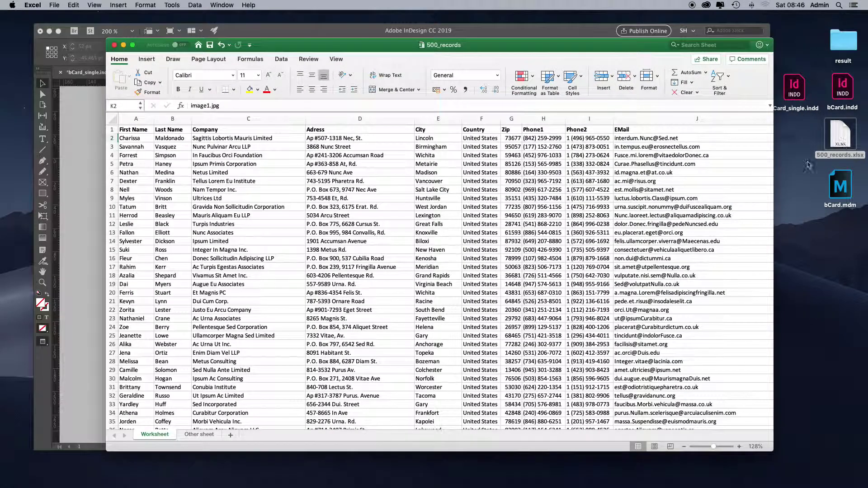
pyautogui.click(67, 135)
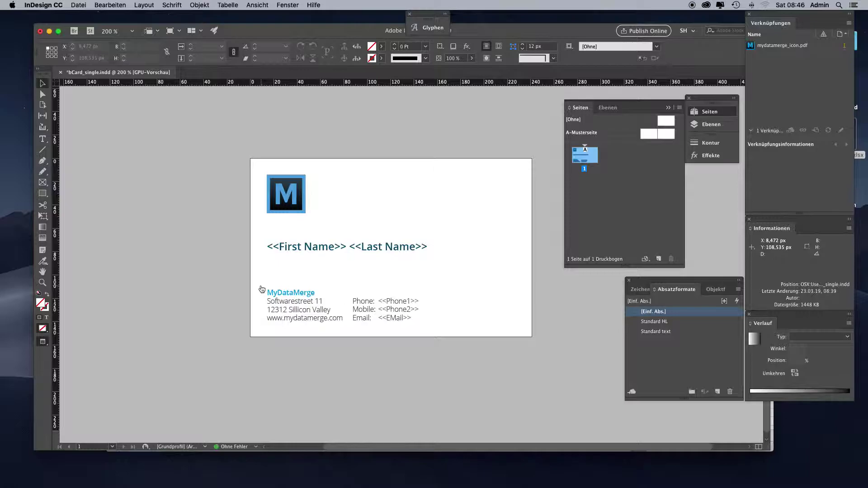
pyautogui.press('super+Tab')
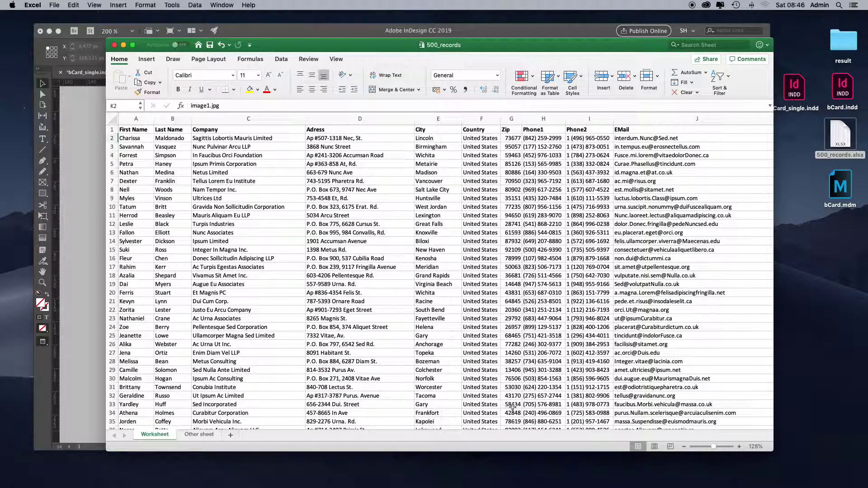
pyautogui.hscroll(2, 514, 405)
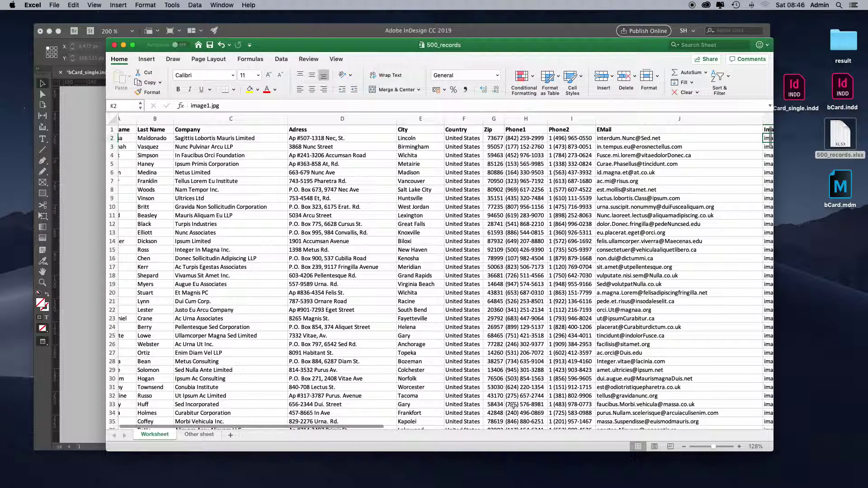
pyautogui.hscroll(10, 623, 380)
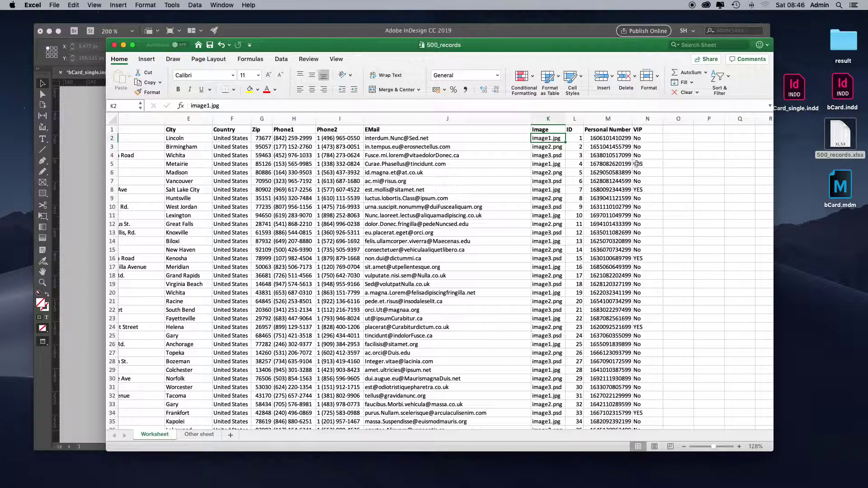
pyautogui.click(88, 174)
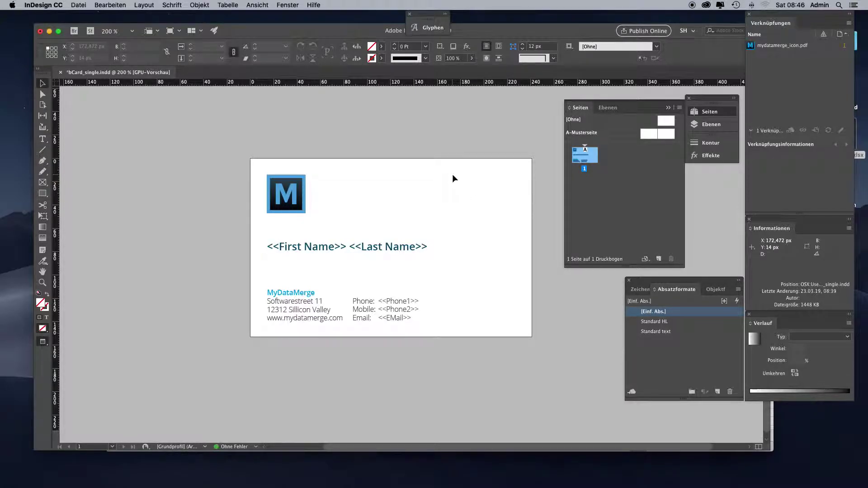
pyautogui.scroll(1, 452, 179)
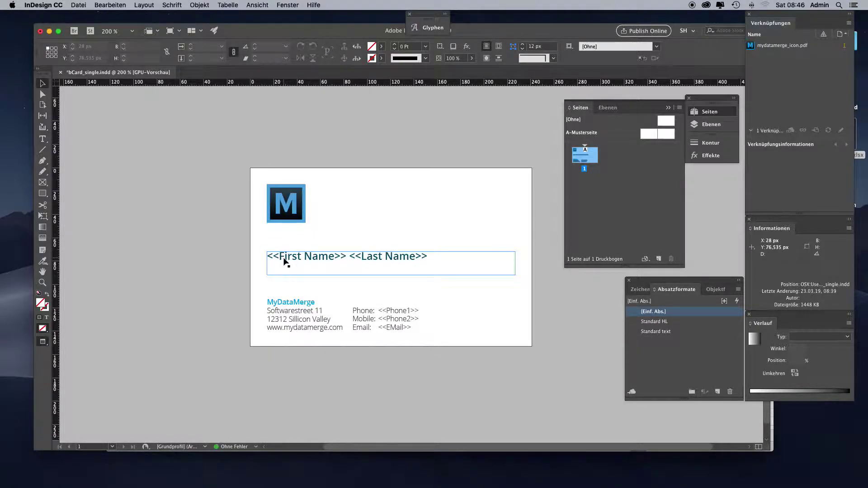
pyautogui.click(345, 263)
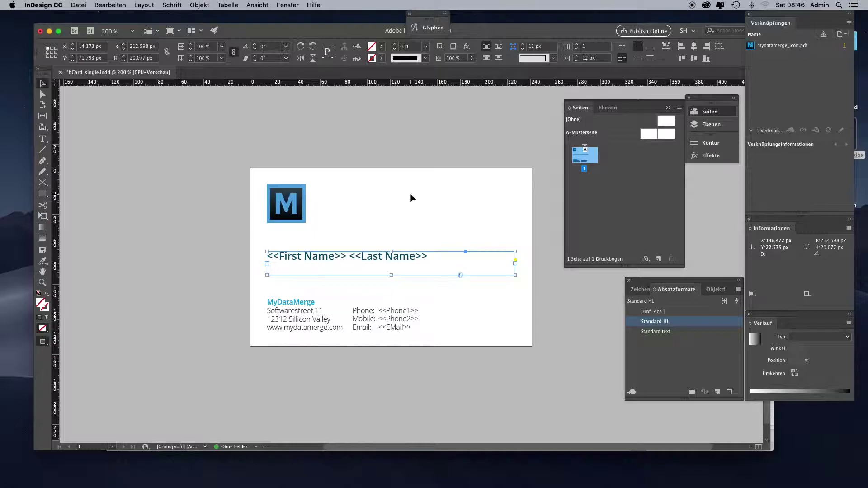
pyautogui.click(410, 198)
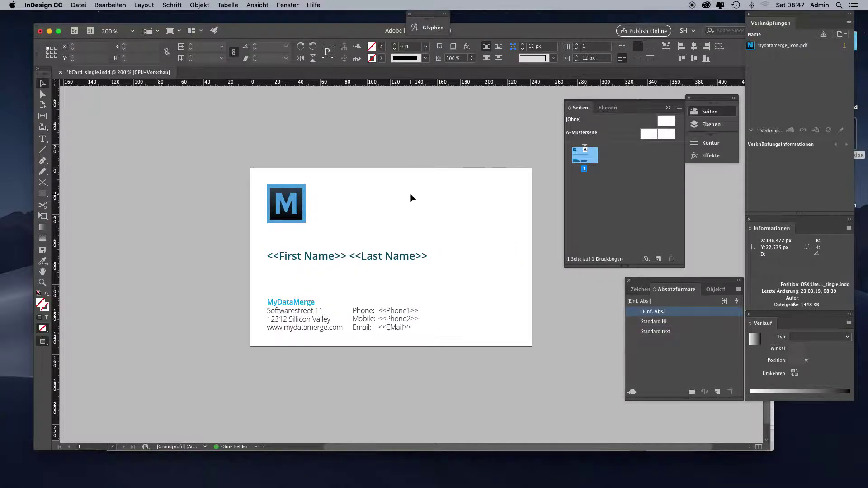
# Draw a rectangle frame right of the logo and type <<bgcolor>> into it
pyautogui.press('m')
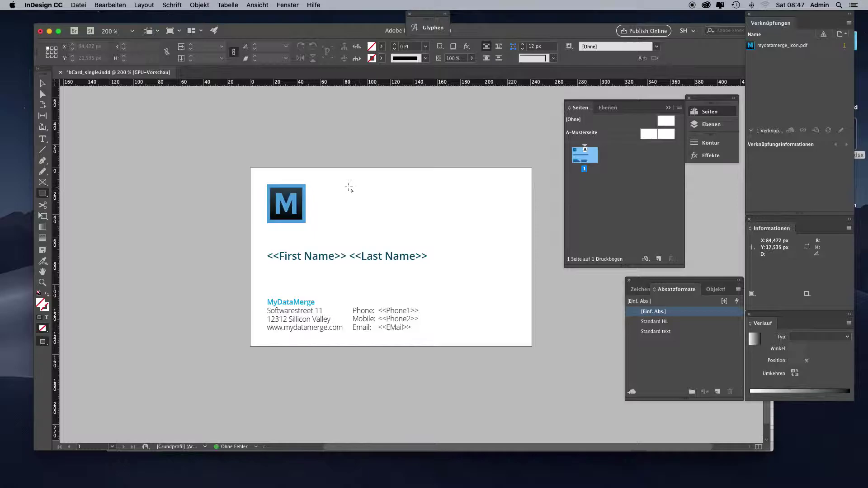
pyautogui.moveTo(348, 184); pyautogui.dragTo(472, 231)
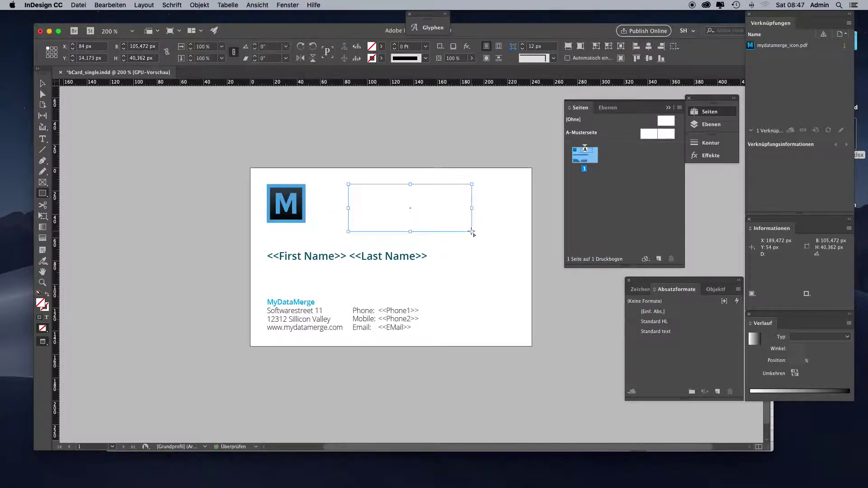
pyautogui.press('v')
pyautogui.press('t')
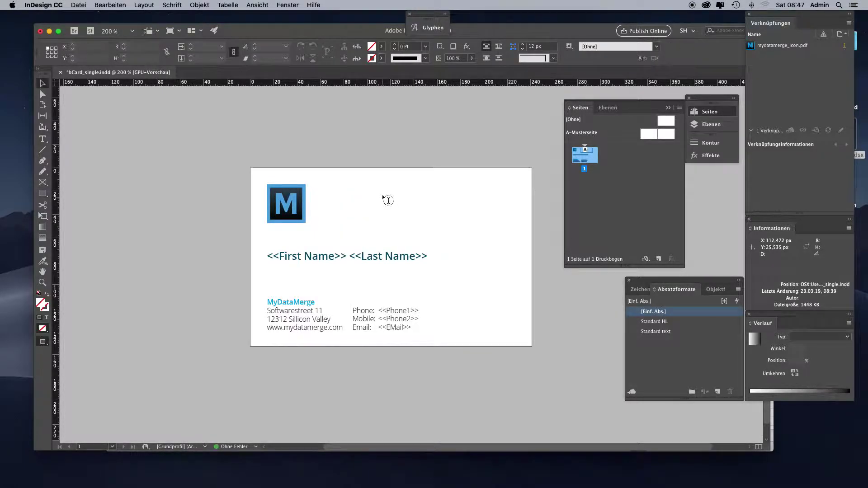
pyautogui.click(385, 198)
pyautogui.write('<<bg')
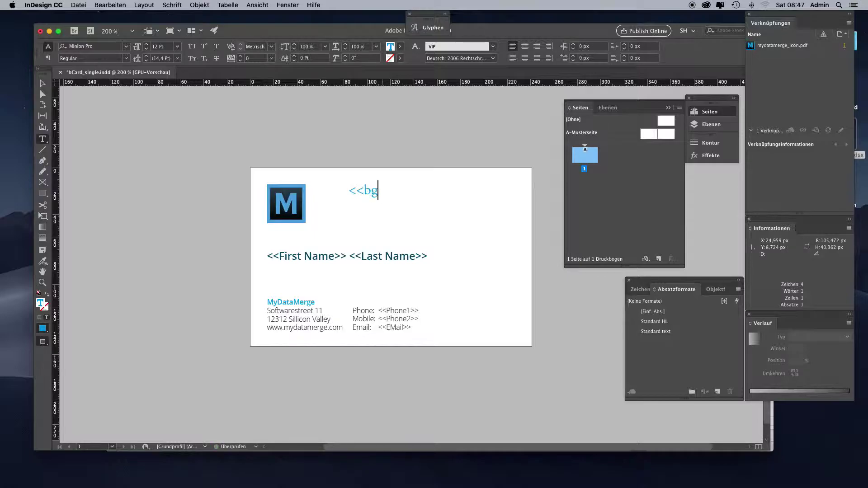
pyautogui.write('color>>')
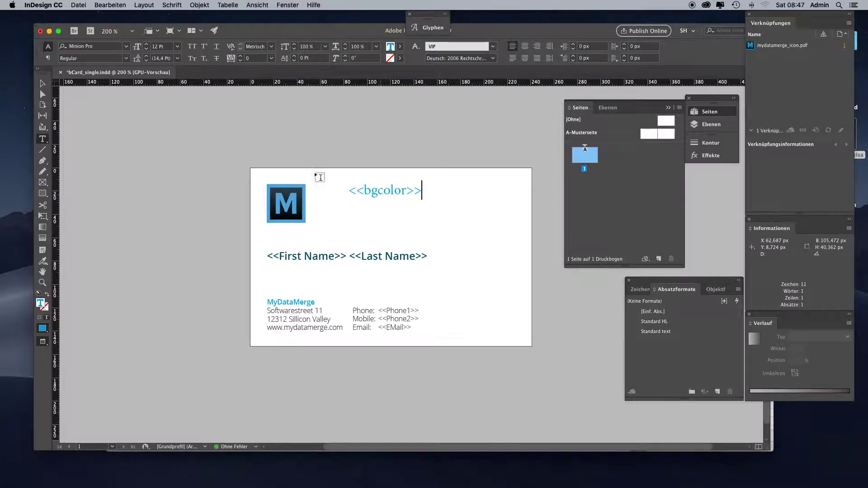
# Stretch the <<bgcolor>> frame over the whole card and send it behind the logo and text
pyautogui.click(41, 83)
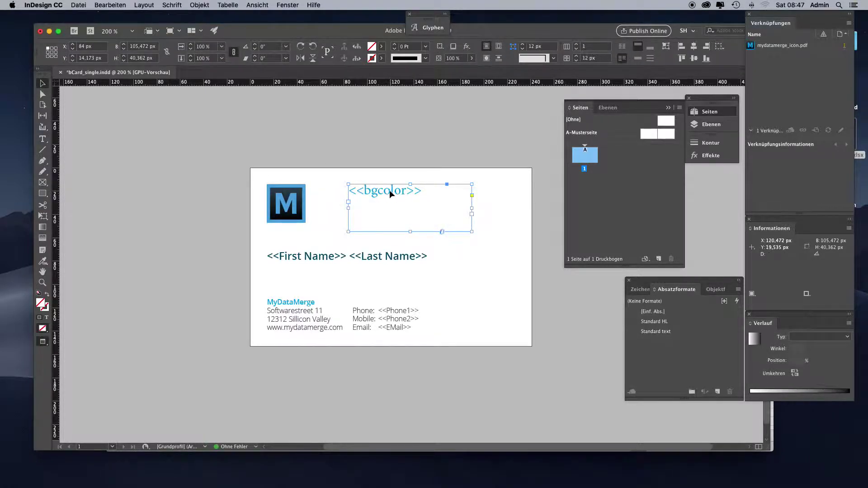
pyautogui.moveTo(390, 190); pyautogui.dragTo(296, 177)
pyautogui.moveTo(375, 215); pyautogui.dragTo(535, 349)
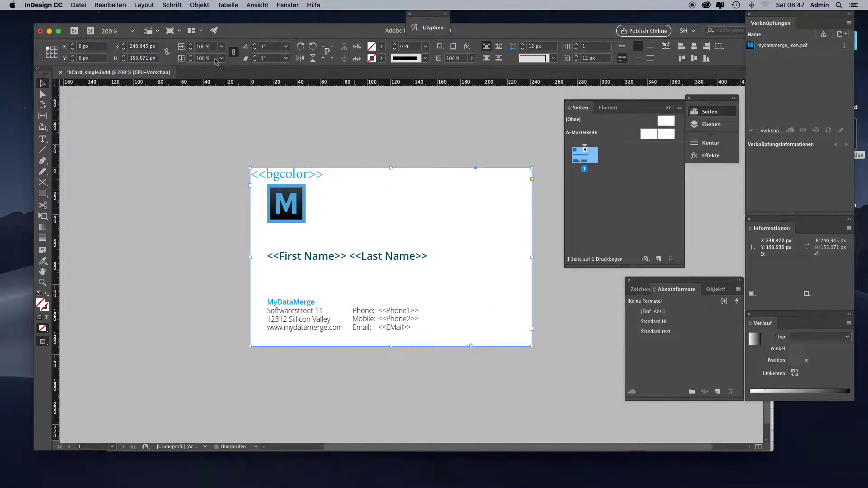
pyautogui.click(199, 5)
pyautogui.moveTo(211, 34)
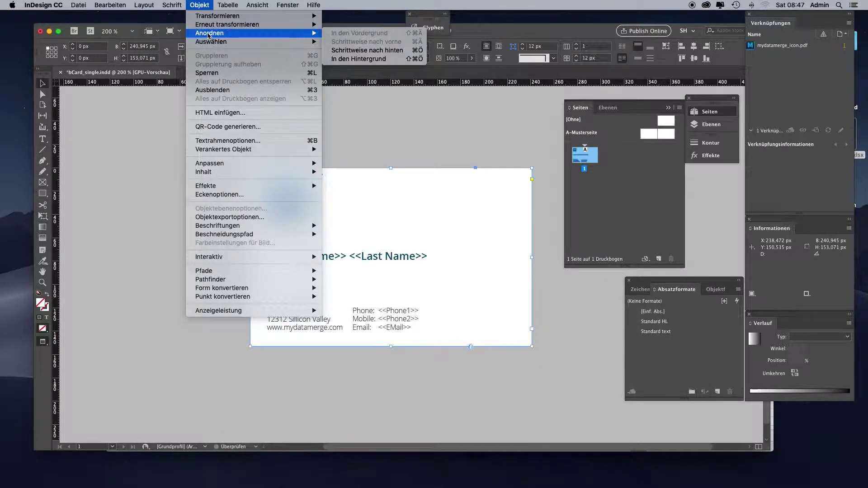
pyautogui.click(362, 59)
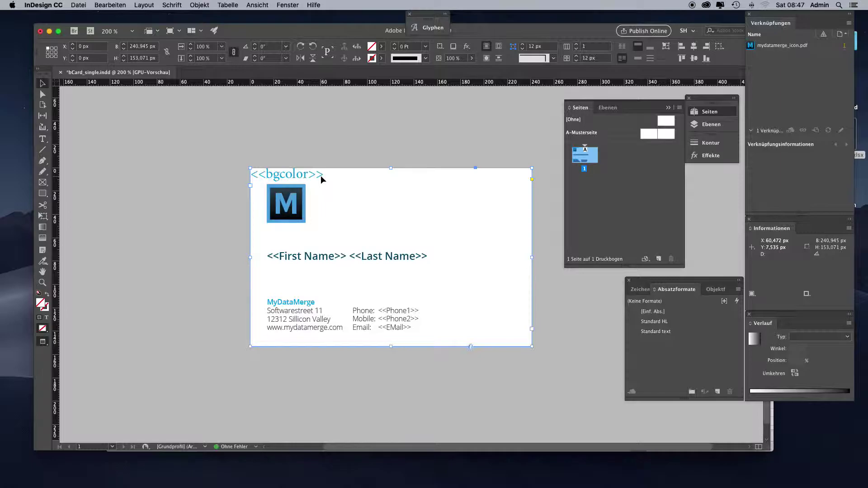
# Apply the Dark blue background object style to the <<bgcolor>> frame, then deselect it
pyautogui.press('Delete')
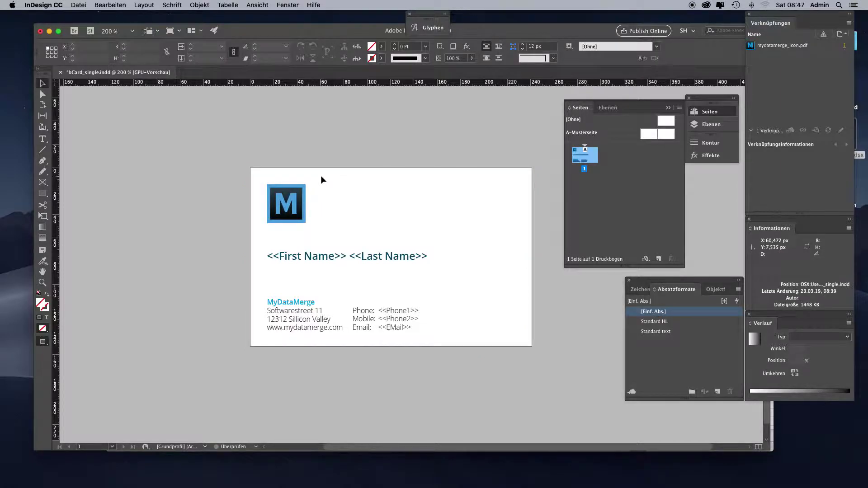
pyautogui.press('super+z')
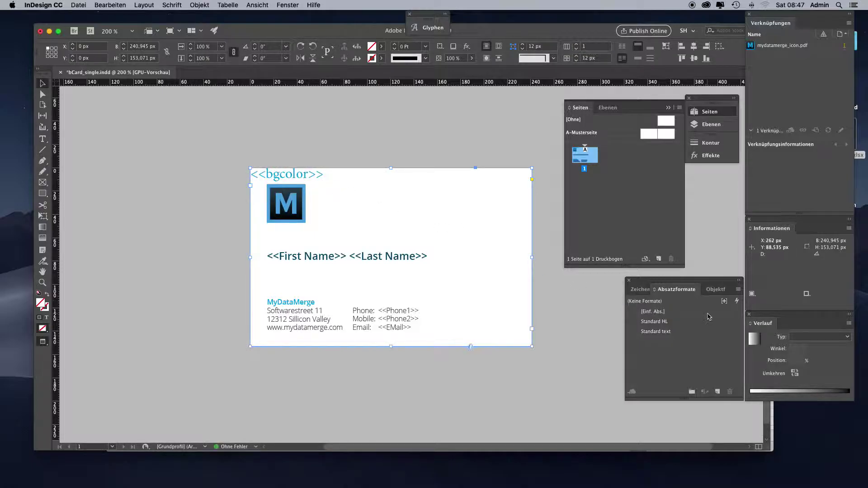
pyautogui.click(715, 290)
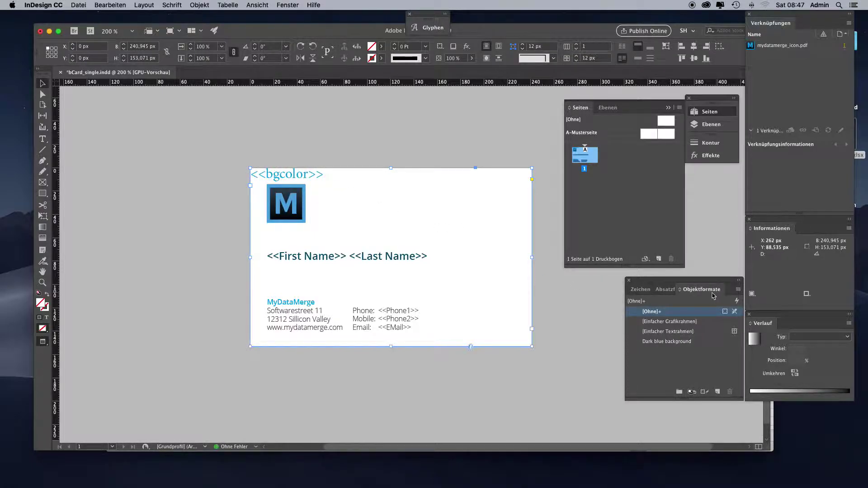
pyautogui.click(651, 343)
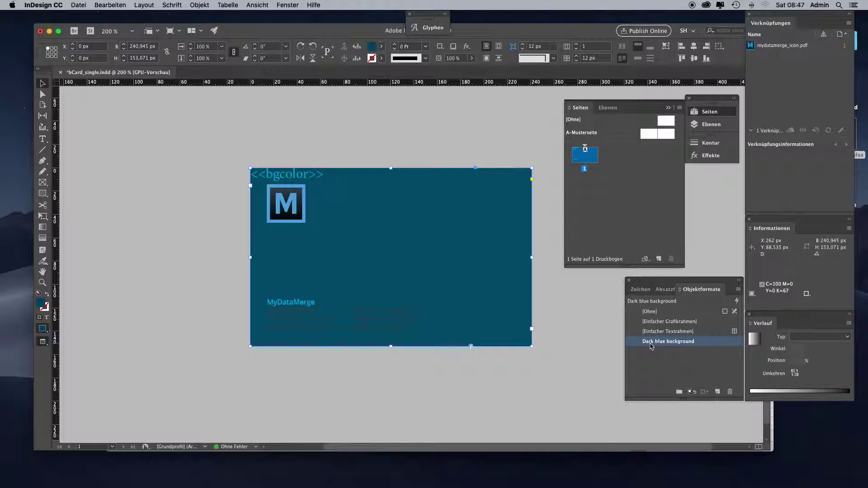
pyautogui.press('super+z')
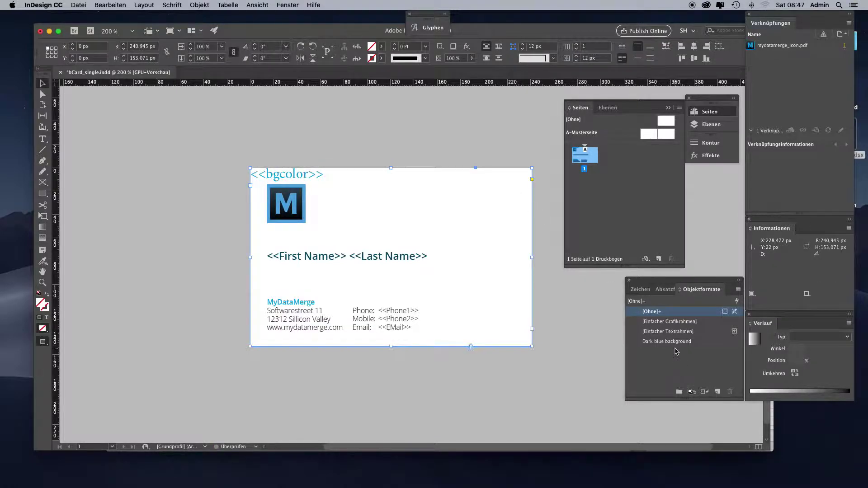
pyautogui.click(677, 342)
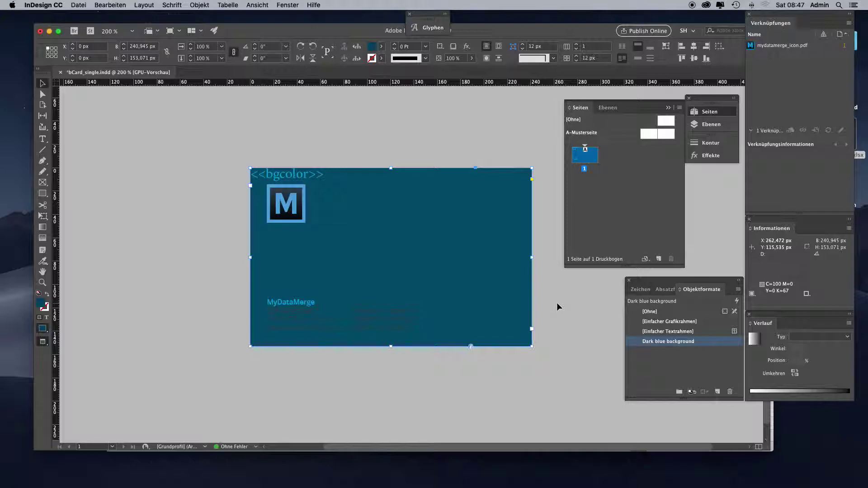
pyautogui.press('super+z')
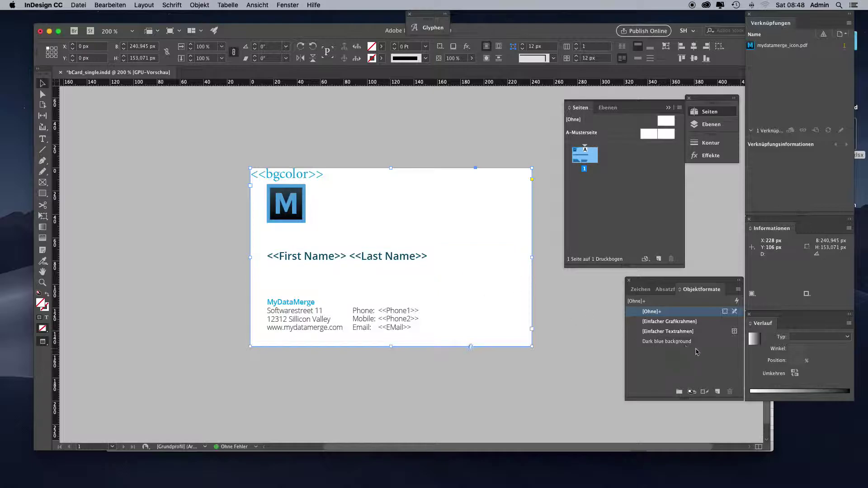
pyautogui.click(679, 342)
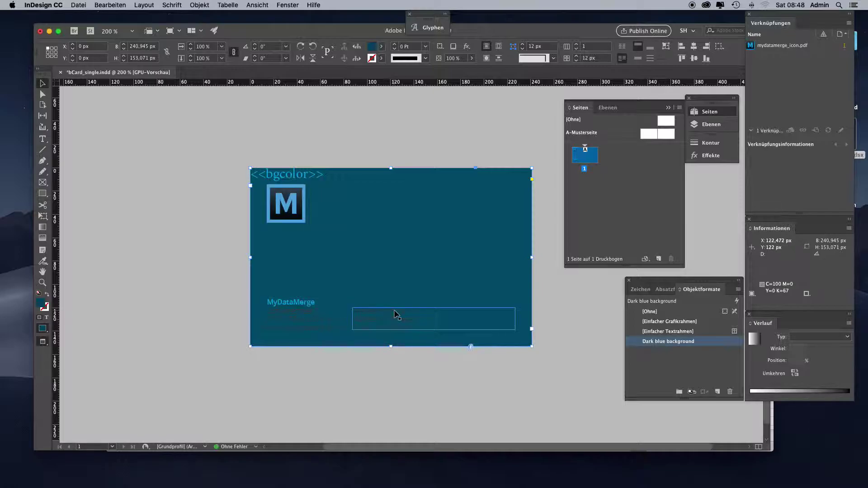
pyautogui.click(555, 317)
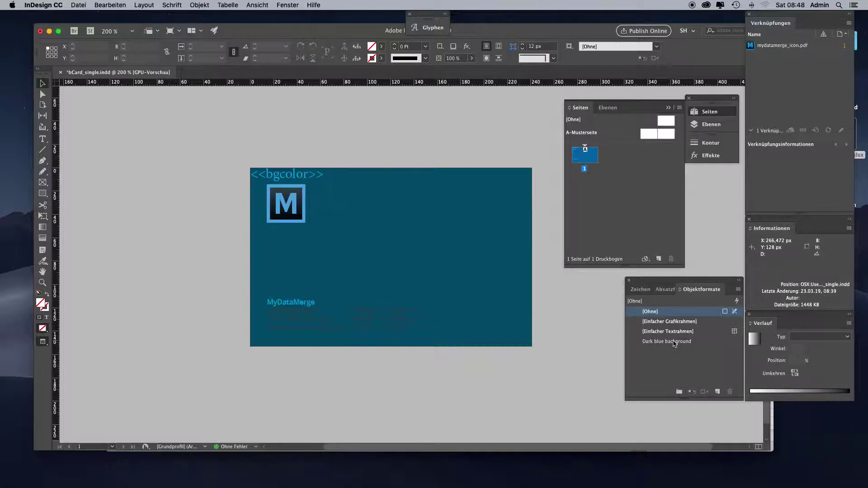
# Undo the dark blue background and append <<hl>> to the name line
pyautogui.press('super+z')
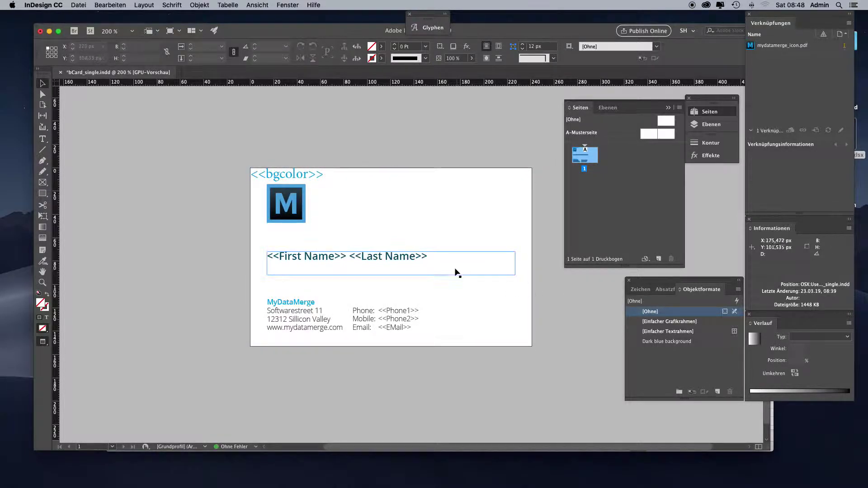
pyautogui.doubleClick(439, 256)
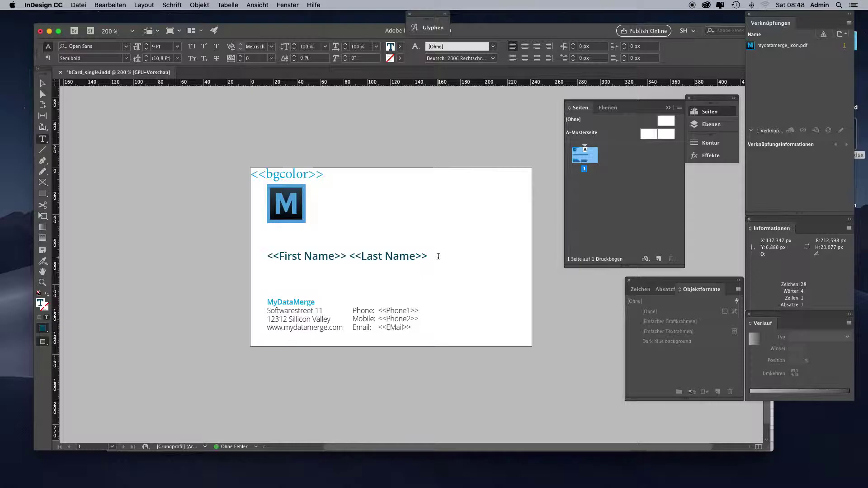
pyautogui.write('<<hl>>')
# Add <<txt>> markers after the street address and after the phone, mobile and email lines
pyautogui.click(383, 321)
pyautogui.write('<<')
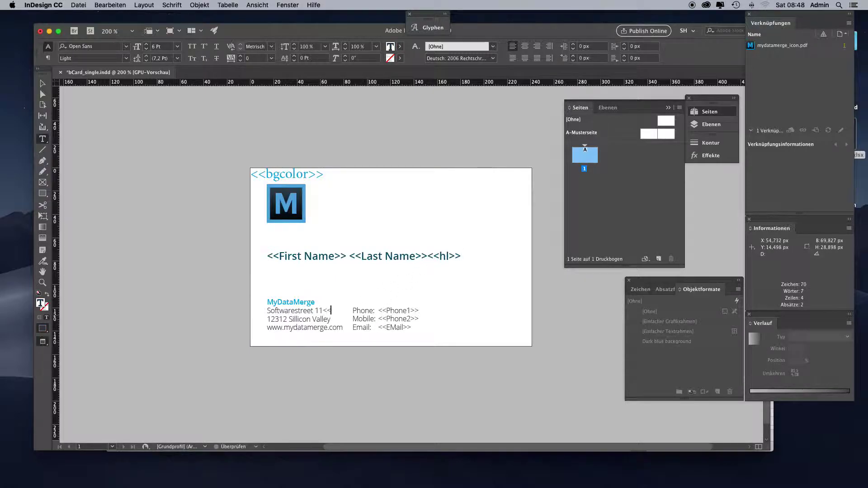
pyautogui.write('txt>>')
pyautogui.press('Escape')
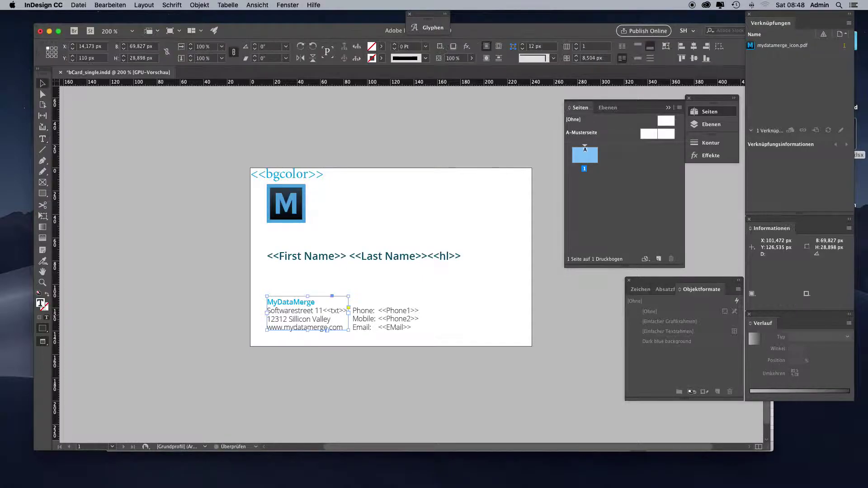
pyautogui.click(403, 319)
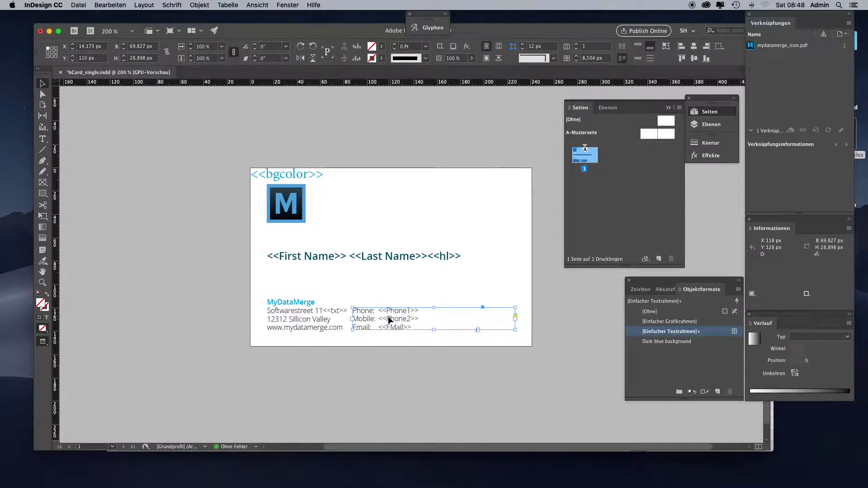
pyautogui.doubleClick(429, 324)
pyautogui.write('<<')
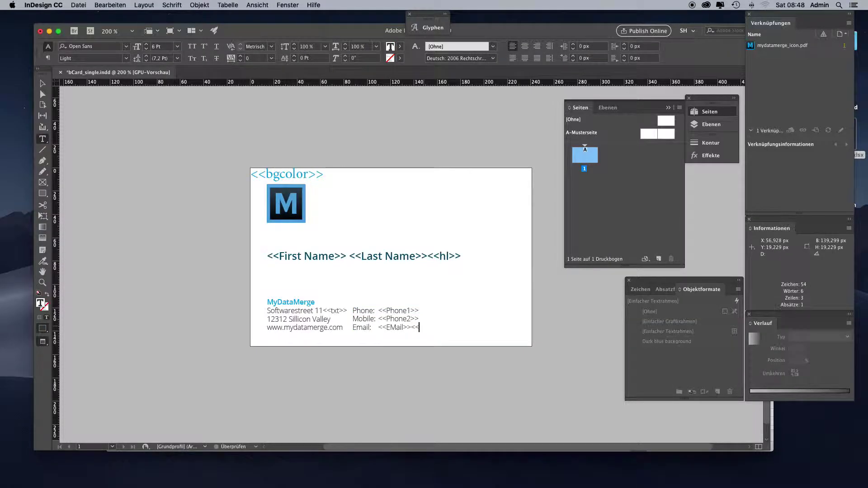
pyautogui.write('txt>>')
pyautogui.click(44, 85)
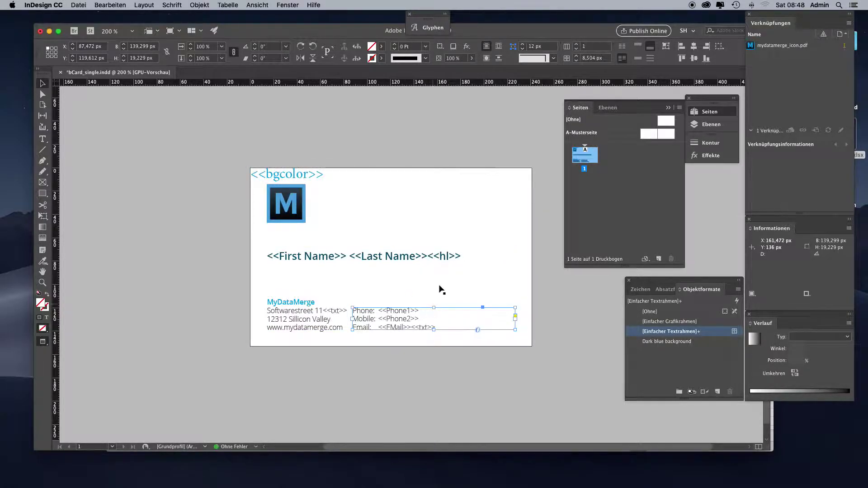
# Select the name frame and check in Paragraph Styles that it uses Standard HL
pyautogui.click(407, 257)
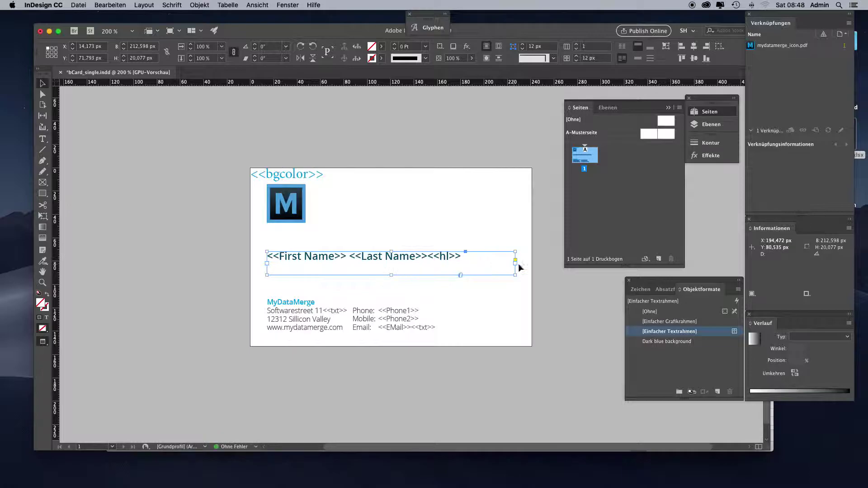
pyautogui.click(660, 292)
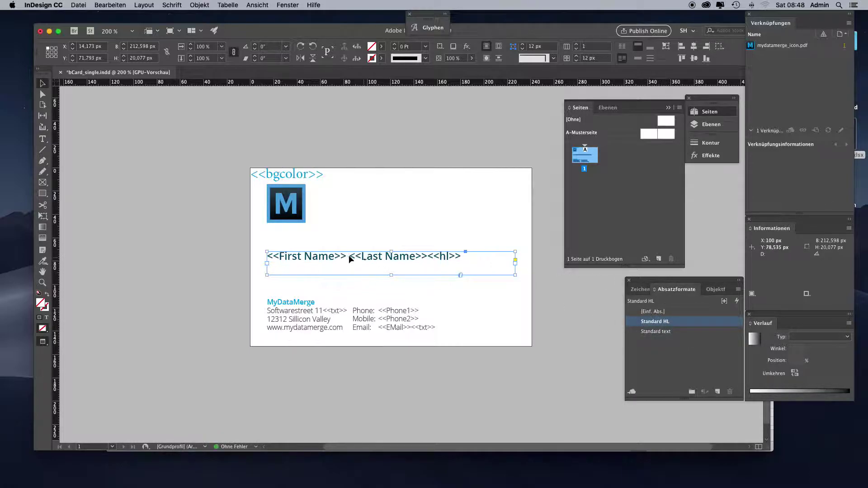
pyautogui.doubleClick(325, 259)
pyautogui.moveTo(461, 257); pyautogui.dragTo(246, 257)
pyautogui.click(279, 256)
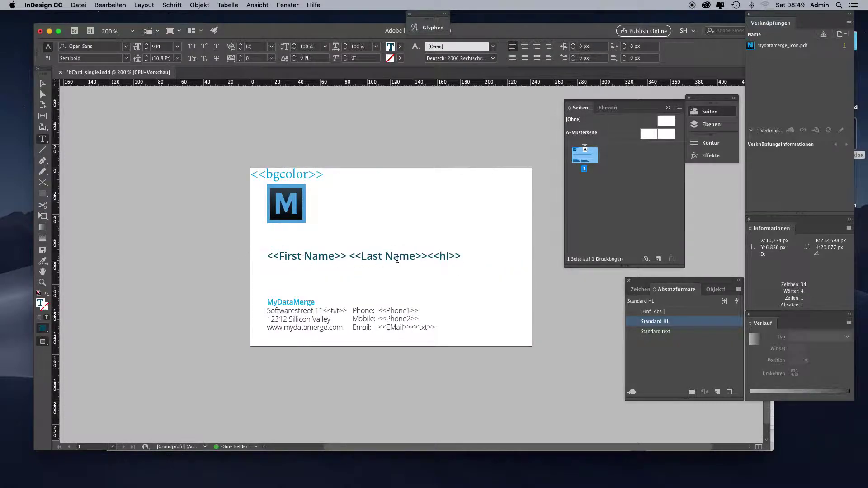
pyautogui.click(42, 83)
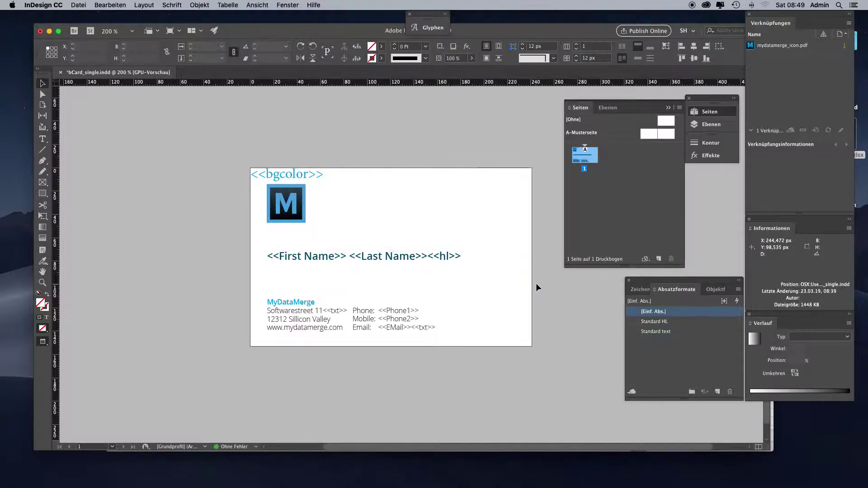
pyautogui.click(444, 258)
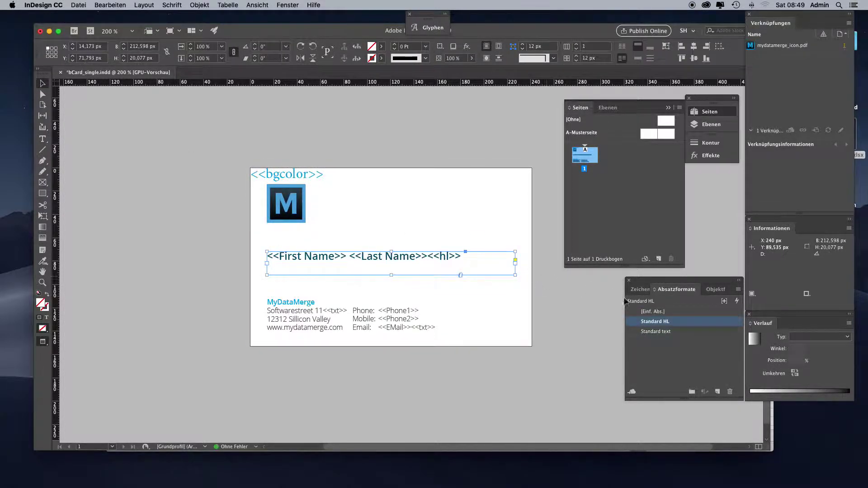
# Duplicate Standard HL into a White HL style with [Paper] character colour
pyautogui.moveTo(644, 323); pyautogui.dragTo(719, 392)
pyautogui.doubleClick(661, 333)
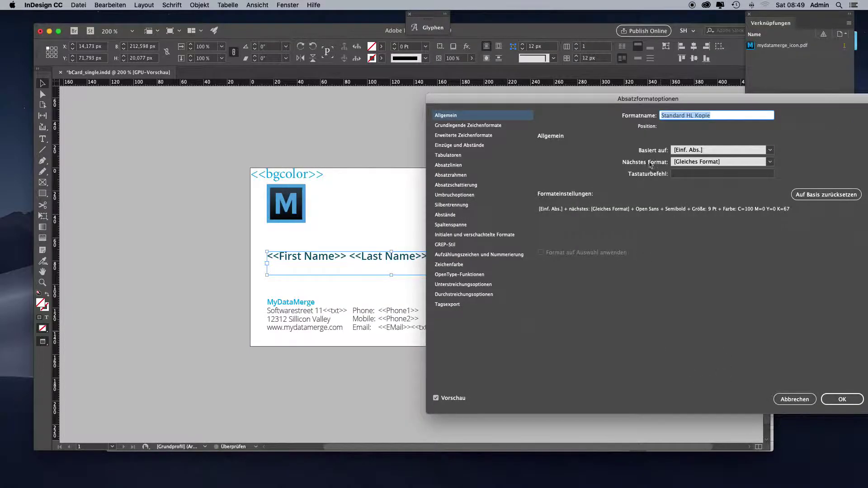
pyautogui.write('White HL')
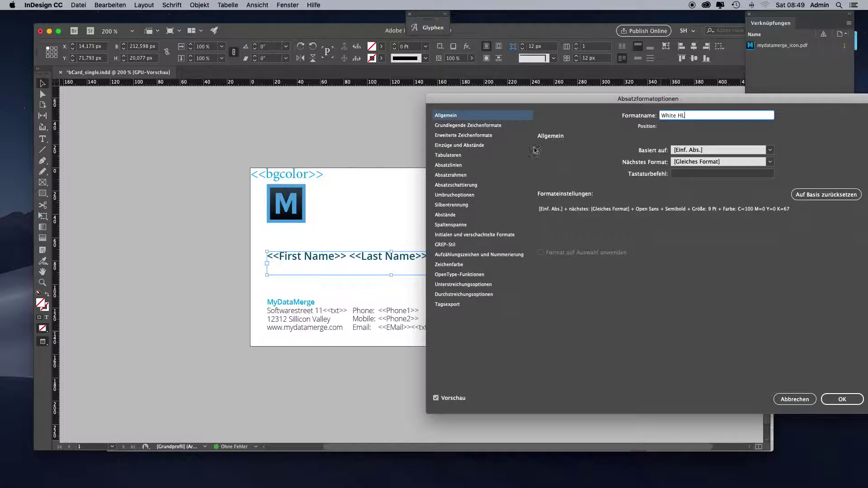
pyautogui.click(457, 266)
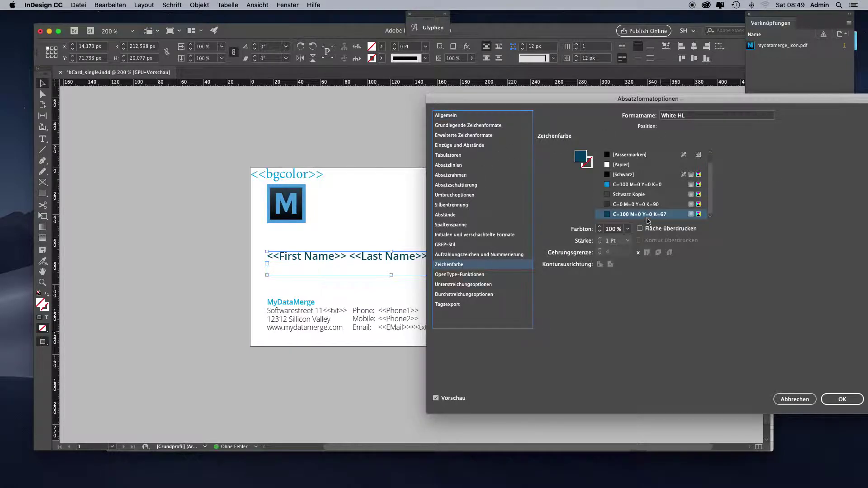
pyautogui.click(623, 165)
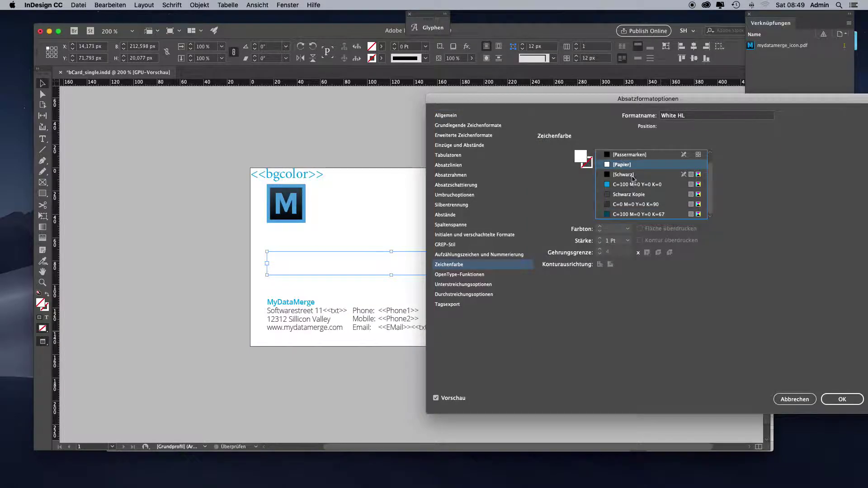
pyautogui.click(842, 400)
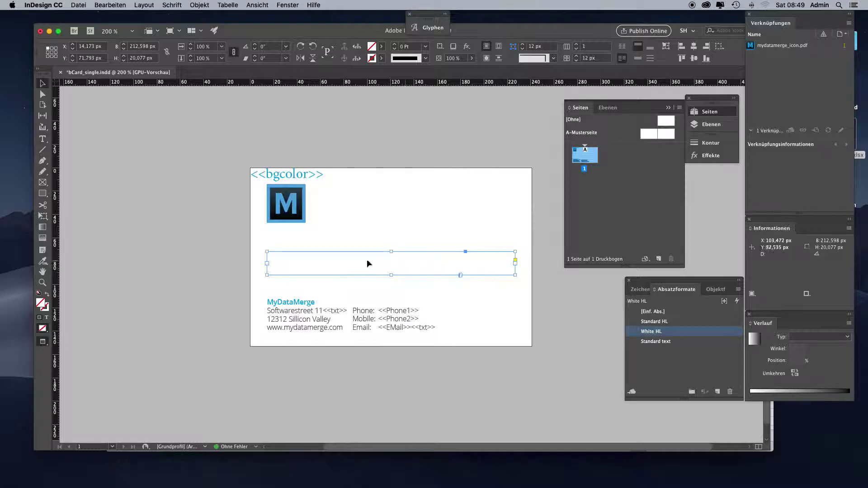
# Reapply the Dark blue background object style to the card's background frame, then select the contact frame
pyautogui.click(358, 204)
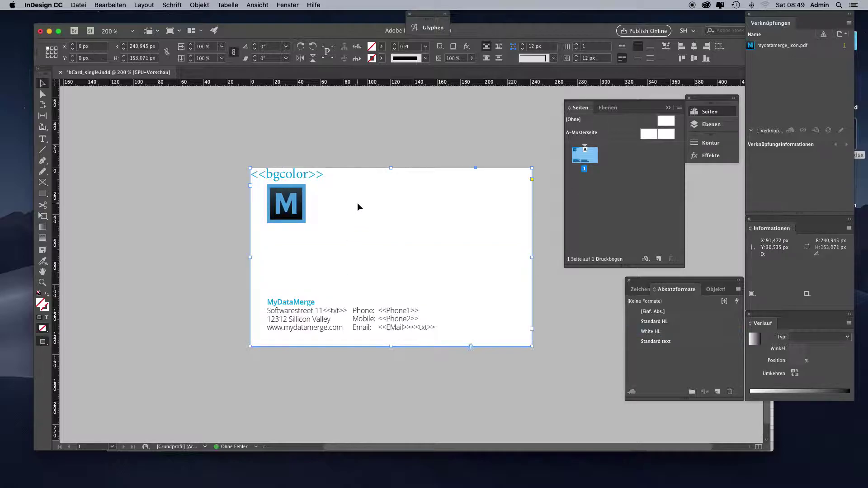
pyautogui.click(711, 290)
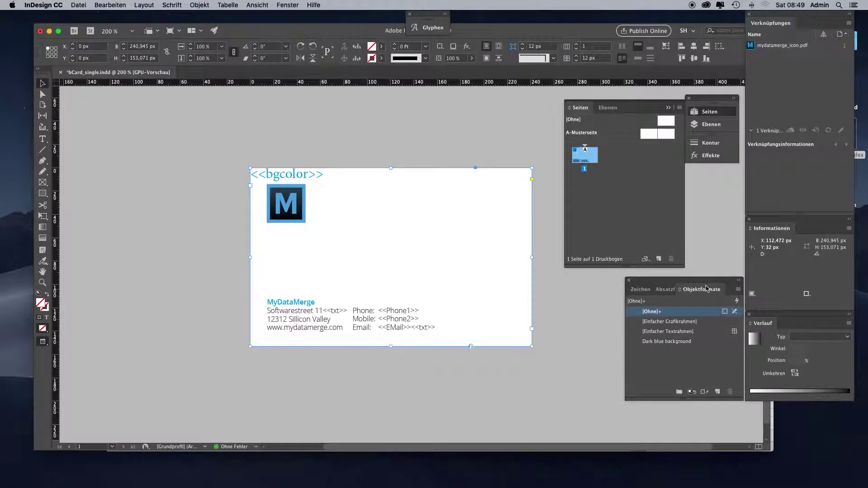
pyautogui.click(656, 345)
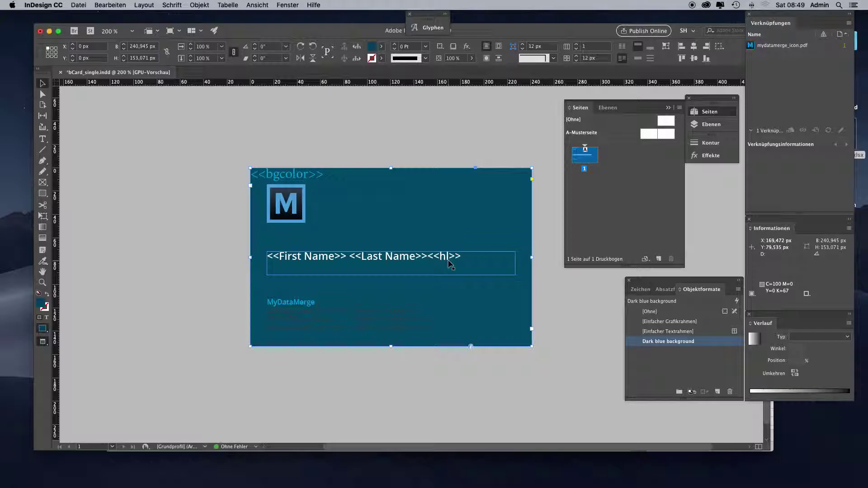
pyautogui.click(403, 321)
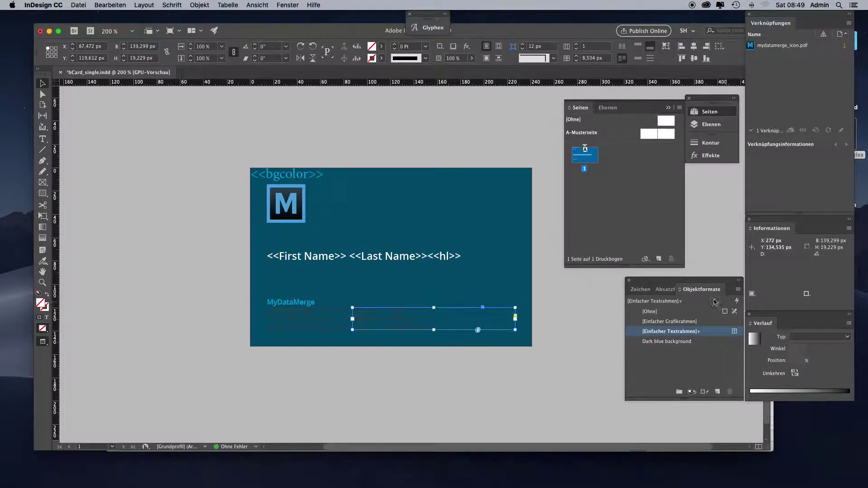
pyautogui.click(665, 290)
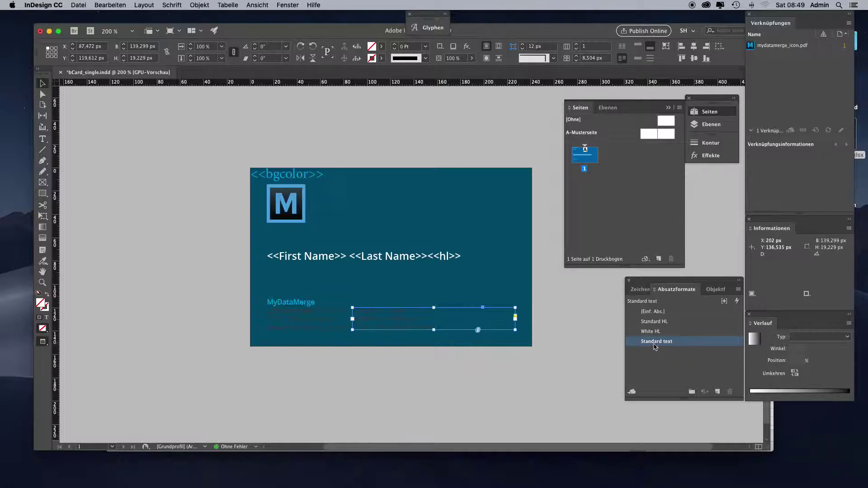
# Duplicate Standard text into a White text style with [Paper] colour for the contact lines
pyautogui.moveTo(655, 347); pyautogui.dragTo(718, 392)
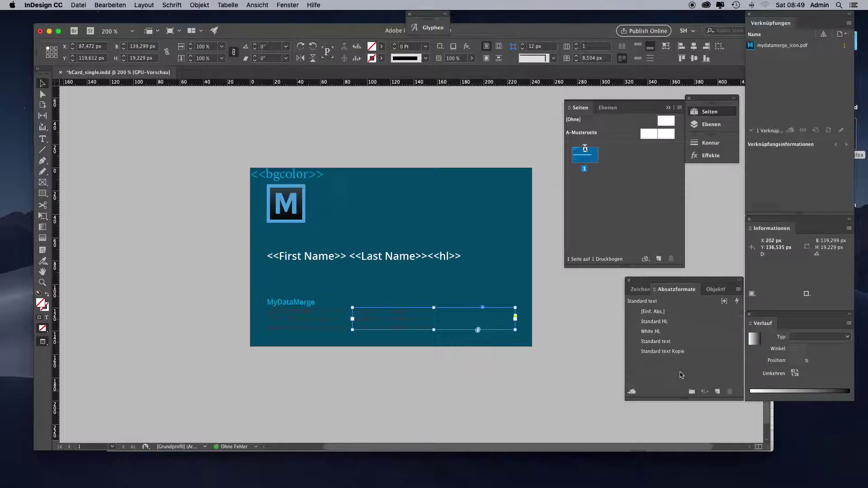
pyautogui.doubleClick(661, 355)
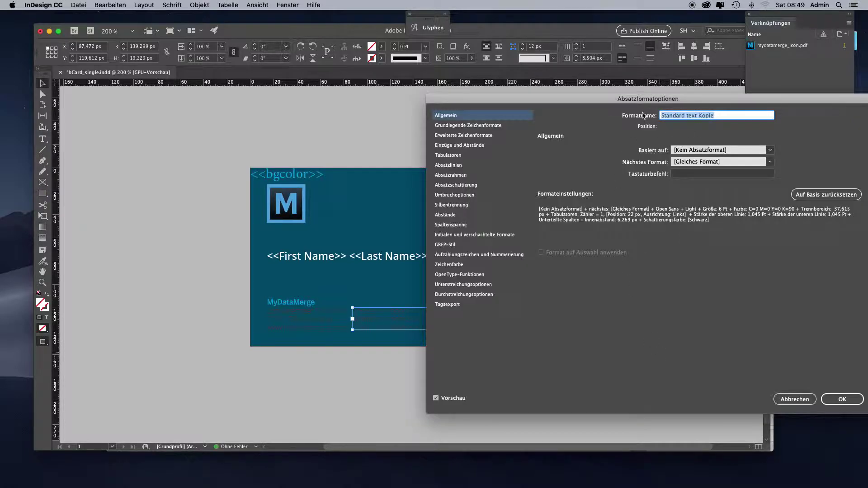
pyautogui.write('White text')
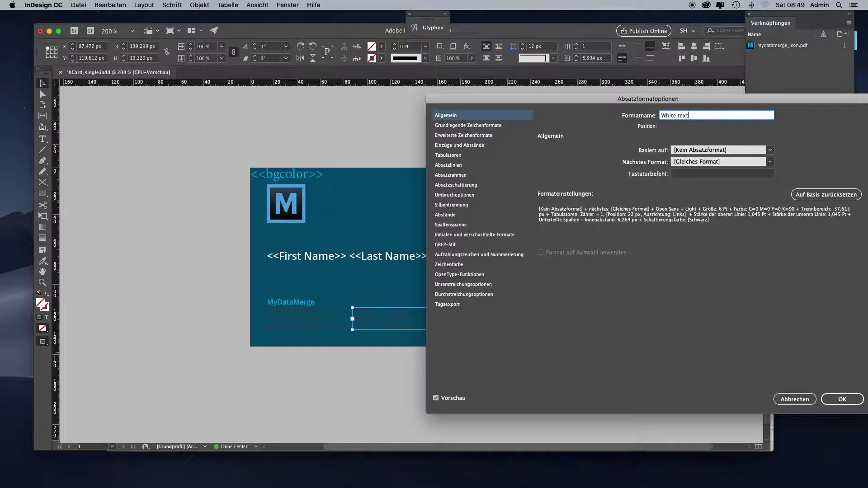
pyautogui.click(449, 265)
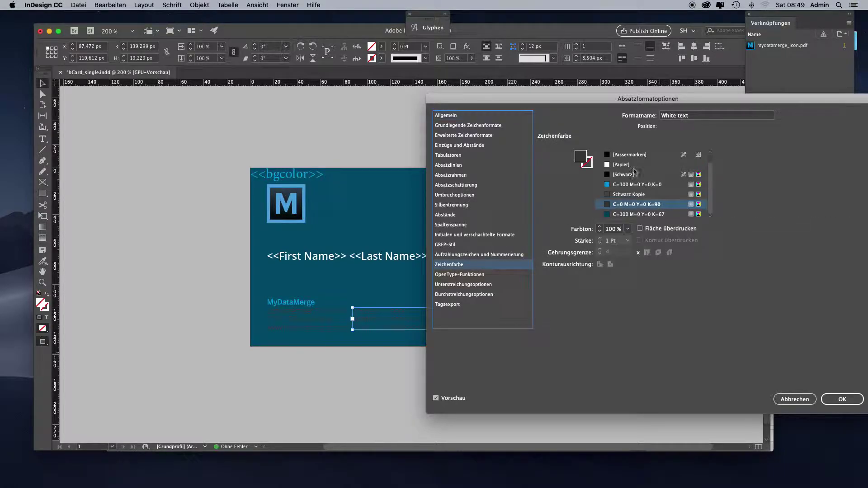
pyautogui.click(631, 164)
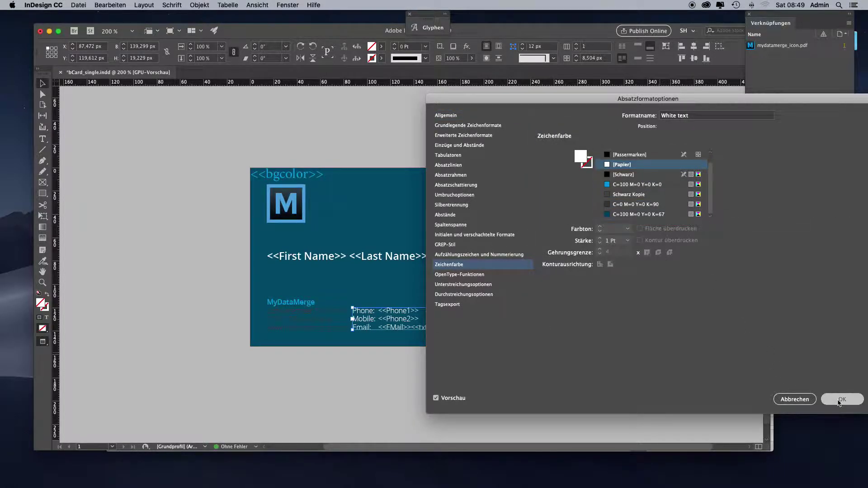
pyautogui.click(840, 400)
pyautogui.click(398, 367)
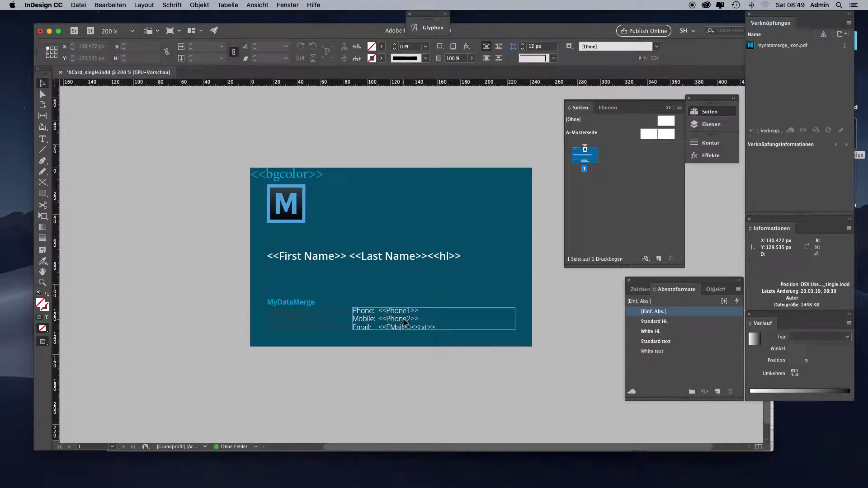
# Apply the White text paragraph style to the MyDataMerge address frame
pyautogui.click(291, 324)
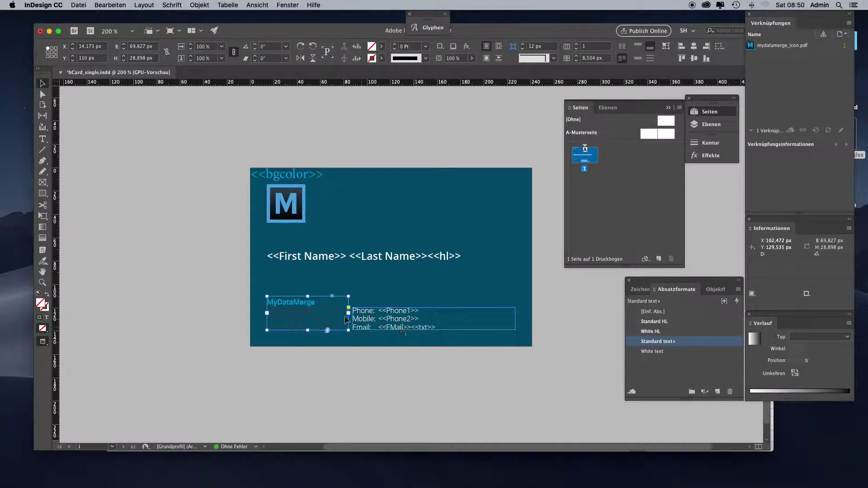
pyautogui.click(654, 352)
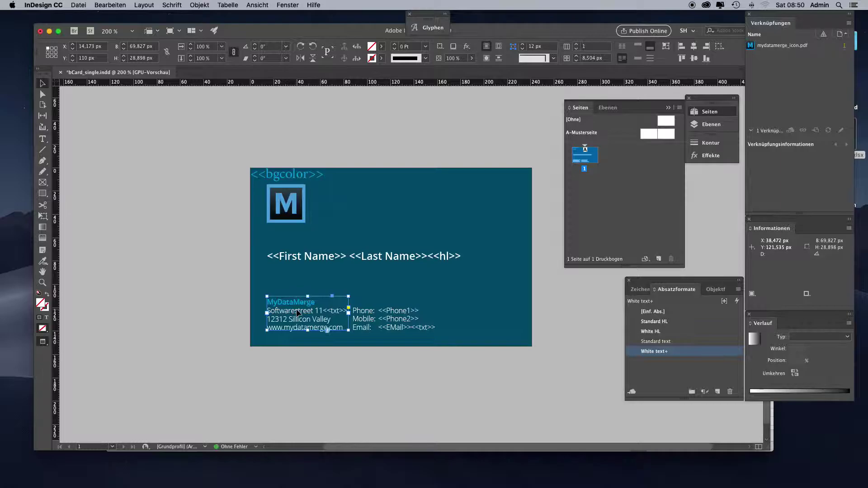
# Select the address lines' text and reapply the Standard text paragraph style
pyautogui.doubleClick(298, 312)
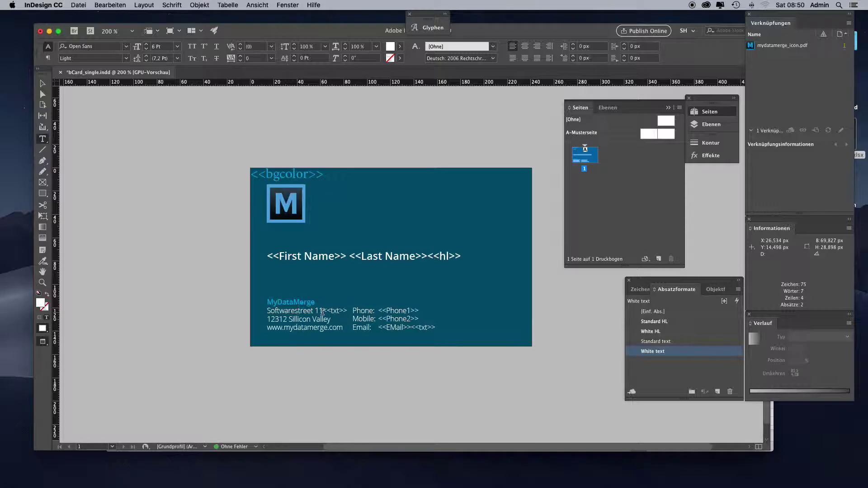
pyautogui.moveTo(322, 311); pyautogui.dragTo(346, 311)
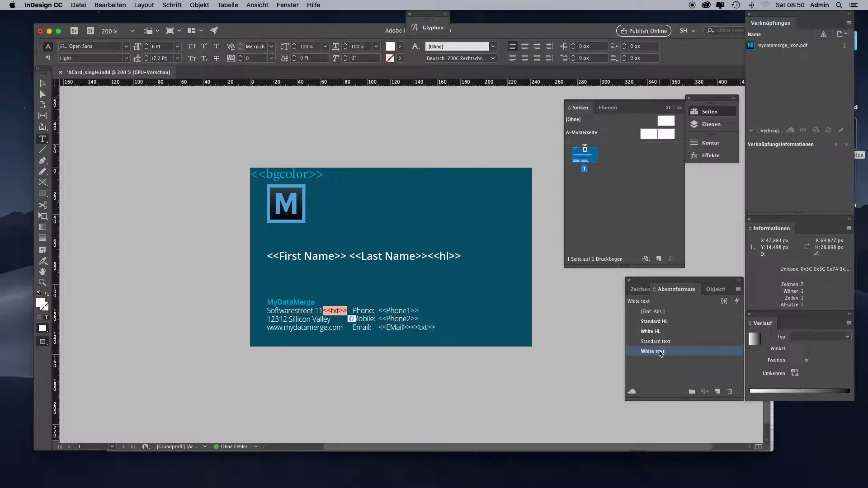
pyautogui.moveTo(287, 311)
pyautogui.mouseDown()
pyautogui.moveTo(309, 329)
pyautogui.moveTo(302, 311)
pyautogui.mouseUp()
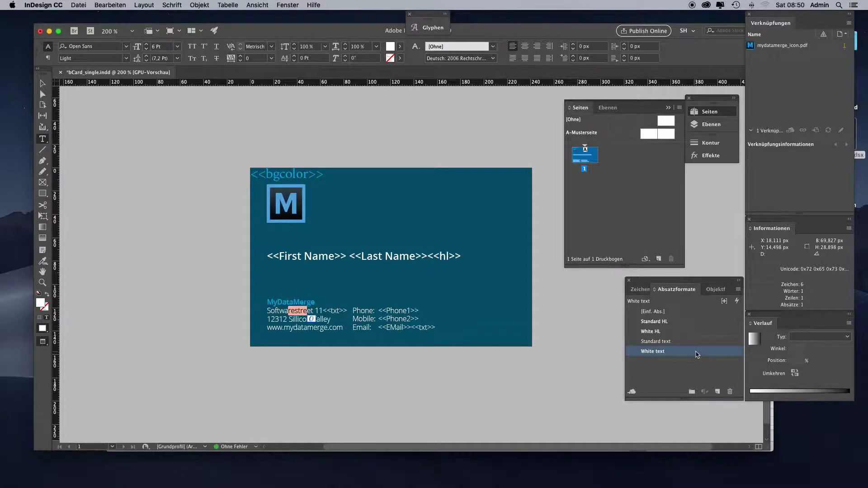
pyautogui.click(648, 343)
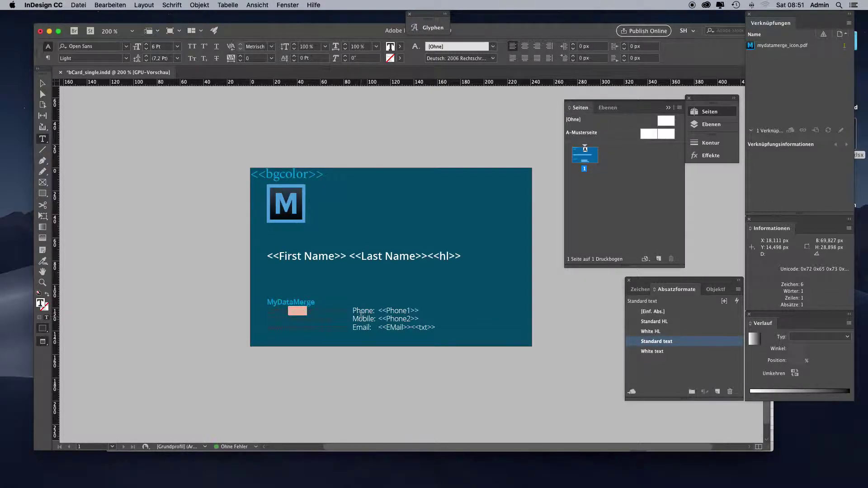
# Apply Standard text to the phone details and Standard HL to the name line
pyautogui.click(395, 312)
pyautogui.click(653, 342)
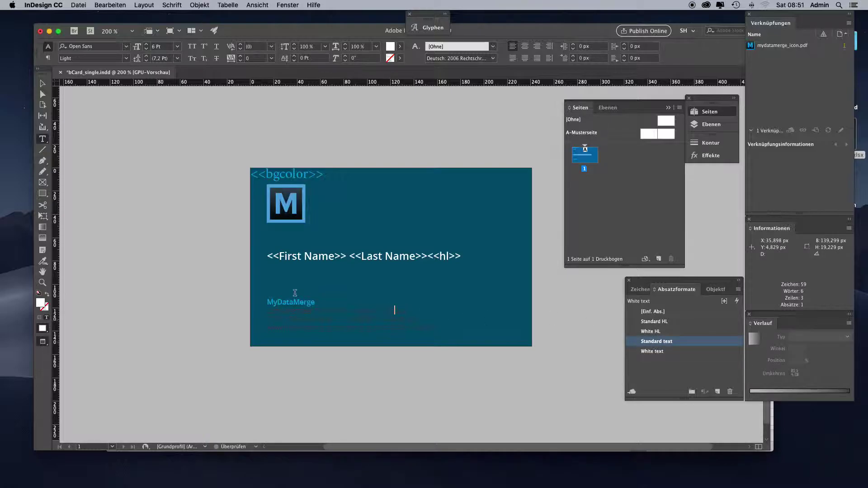
pyautogui.click(335, 257)
pyautogui.click(652, 332)
pyautogui.click(654, 322)
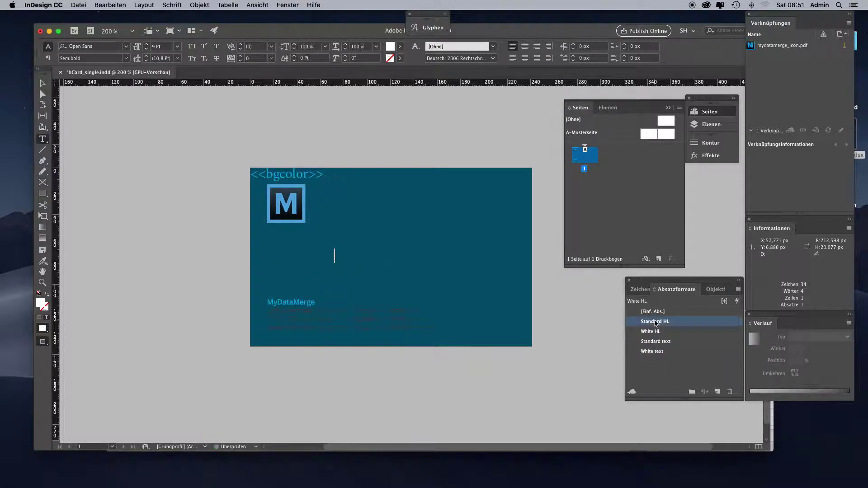
# Set the background rectangle's object style to [Ohne], removing the dark-blue fill
pyautogui.press('Escape')
pyautogui.click(373, 200)
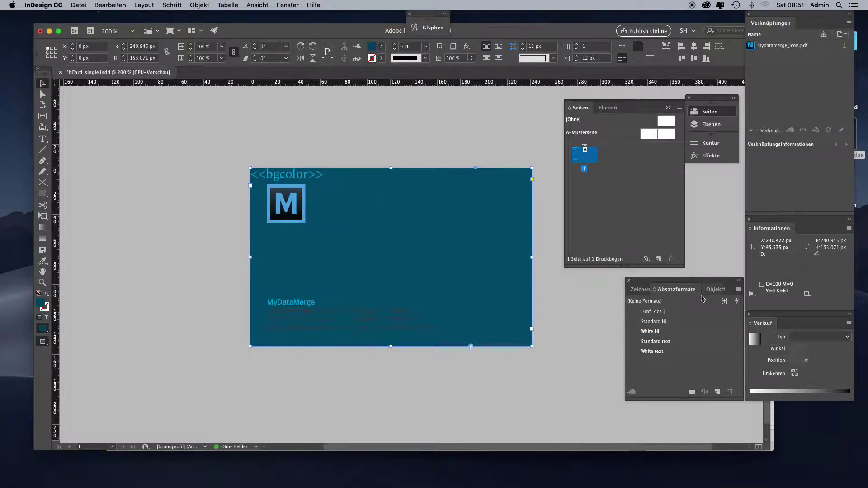
pyautogui.click(657, 311)
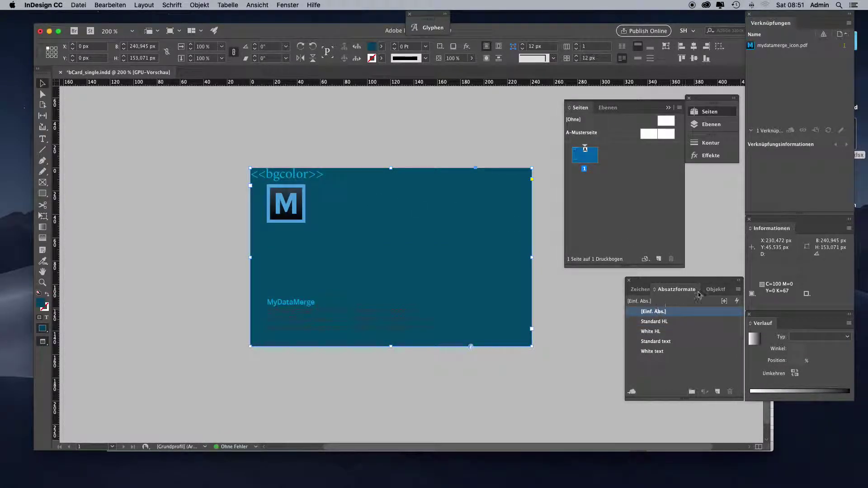
pyautogui.click(714, 289)
pyautogui.click(657, 311)
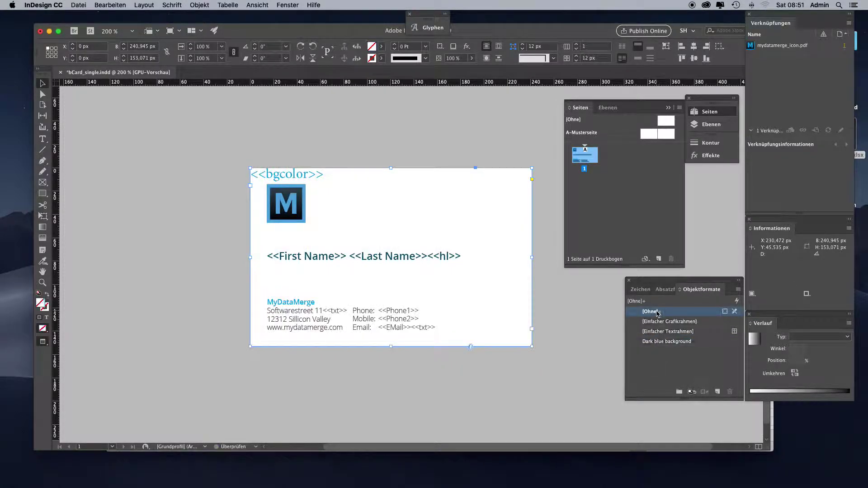
pyautogui.click(547, 287)
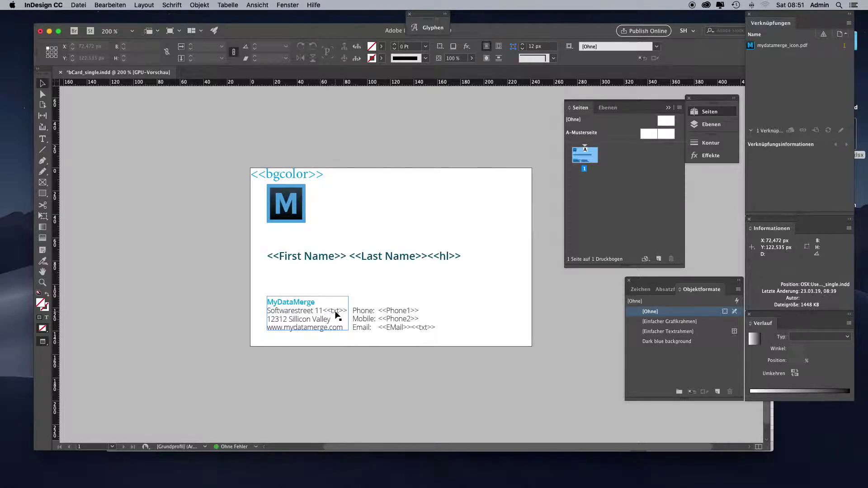
# Nudge the address frame to Y 110 px and paste the background frame onto new page 2 at 0/0
pyautogui.click(335, 312)
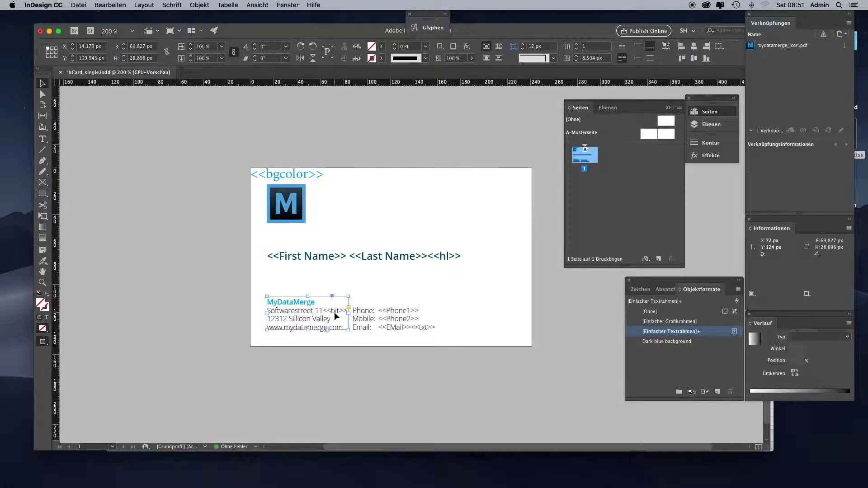
pyautogui.moveTo(335, 312); pyautogui.dragTo(335, 313)
pyautogui.click(384, 198)
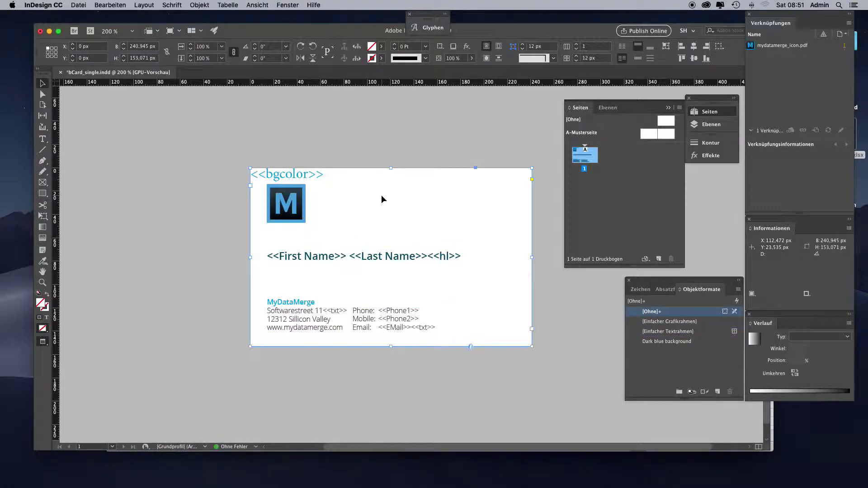
pyautogui.click(659, 259)
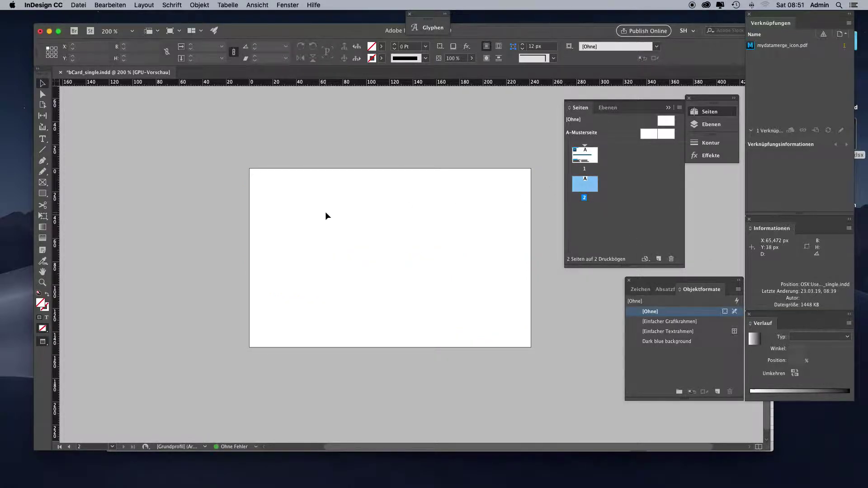
pyautogui.press('super+v')
pyautogui.moveTo(308, 183); pyautogui.dragTo(289, 182)
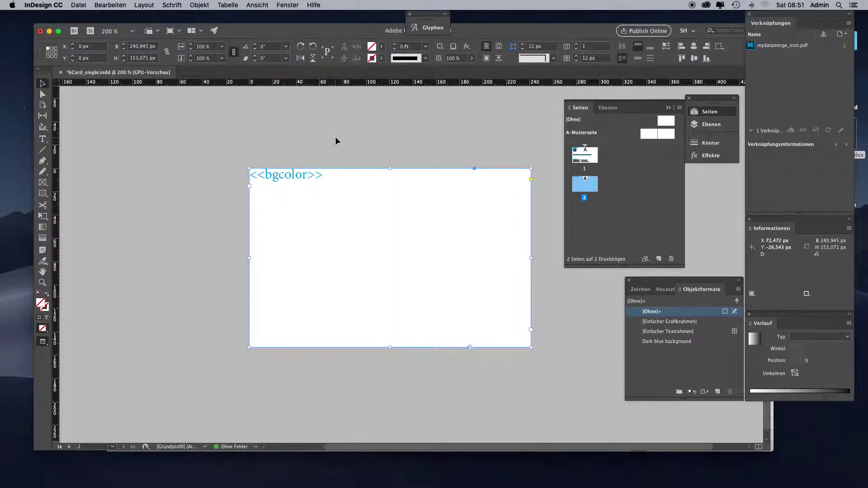
pyautogui.click(335, 136)
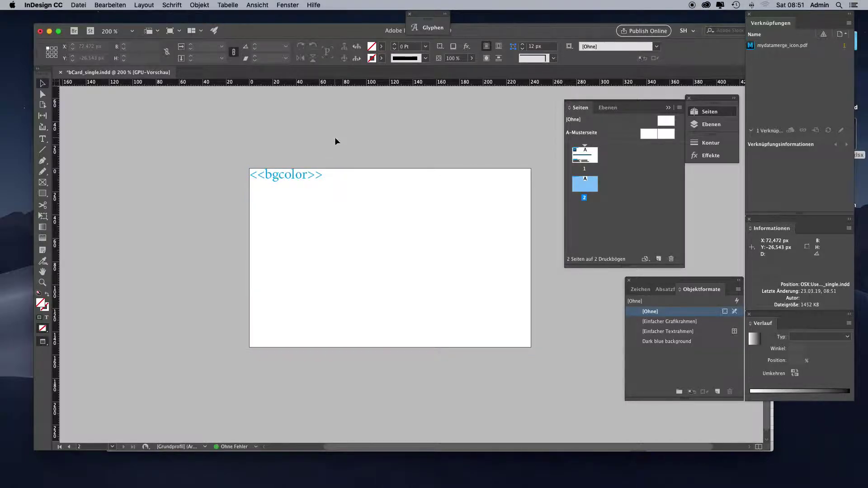
# Save bCard_single.indd and minimize the InDesign and Excel windows
pyautogui.press('super+s')
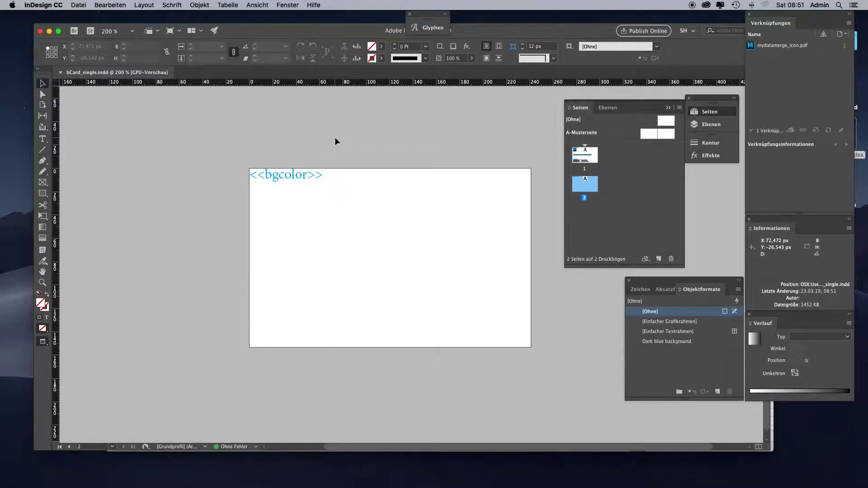
pyautogui.click(50, 33)
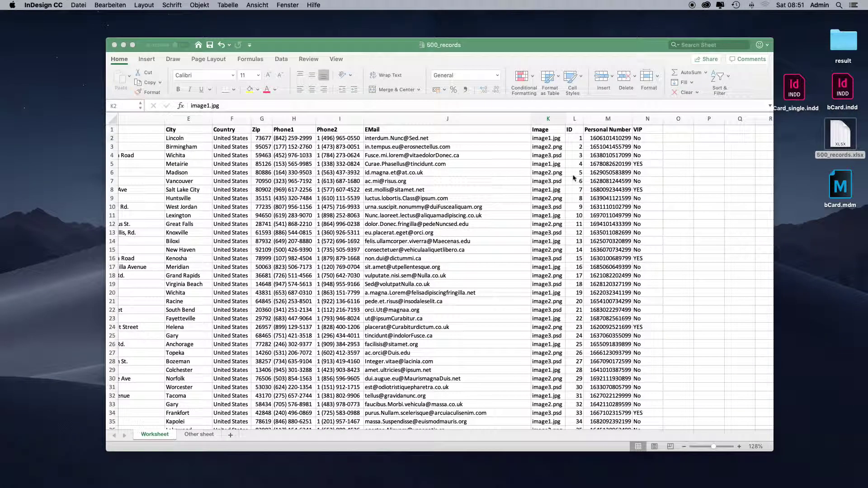
pyautogui.click(124, 45)
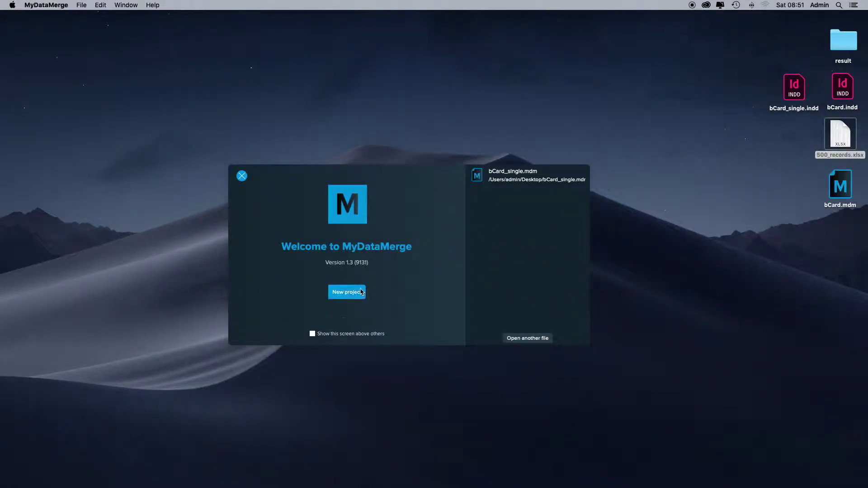
# Create a new project with bCard_single.indd as layout and 500_records.xlsx as data, and import both
pyautogui.click(359, 292)
pyautogui.moveTo(795, 87); pyautogui.dragTo(355, 247)
pyautogui.moveTo(840, 138); pyautogui.dragTo(543, 253)
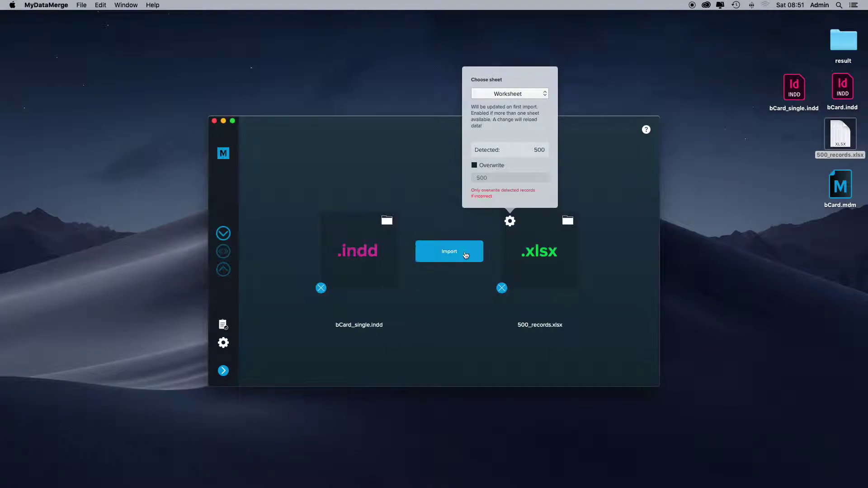
pyautogui.click(464, 253)
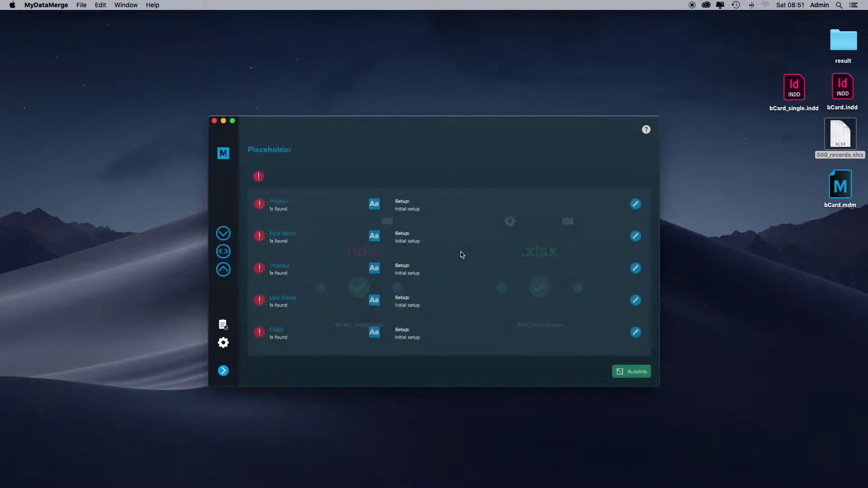
# Autolink Phone1, First Name, Phone2, Last Name and EMail, then scroll to bgcolor, hl and txt
pyautogui.click(635, 372)
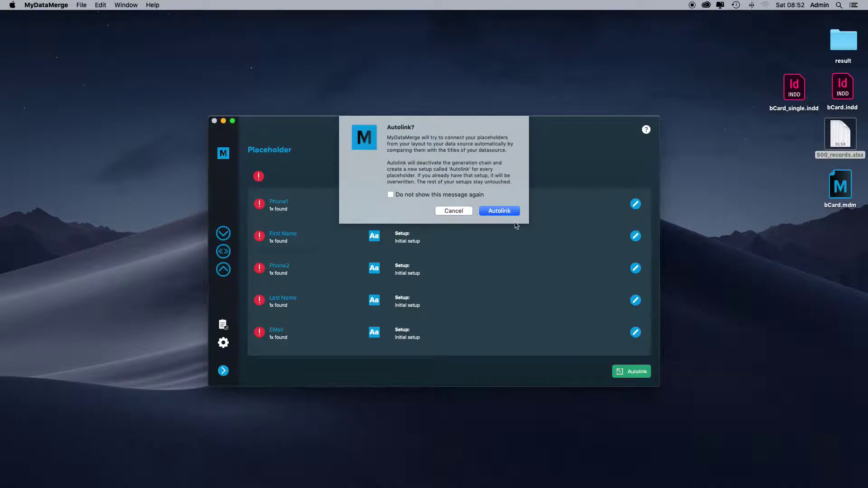
pyautogui.click(507, 209)
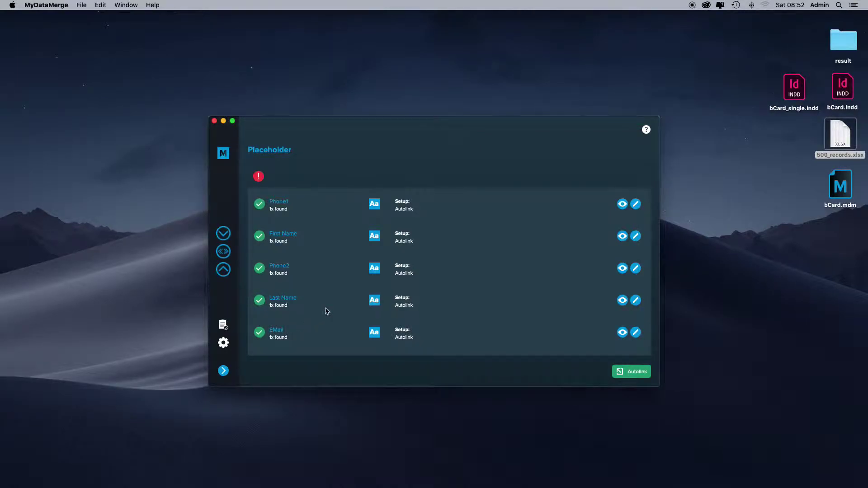
pyautogui.scroll(-5, 327, 311)
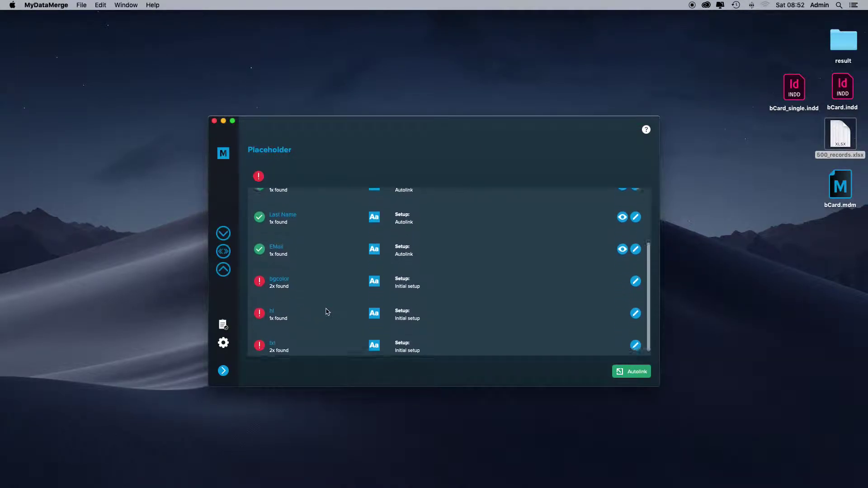
pyautogui.scroll(-1, 327, 311)
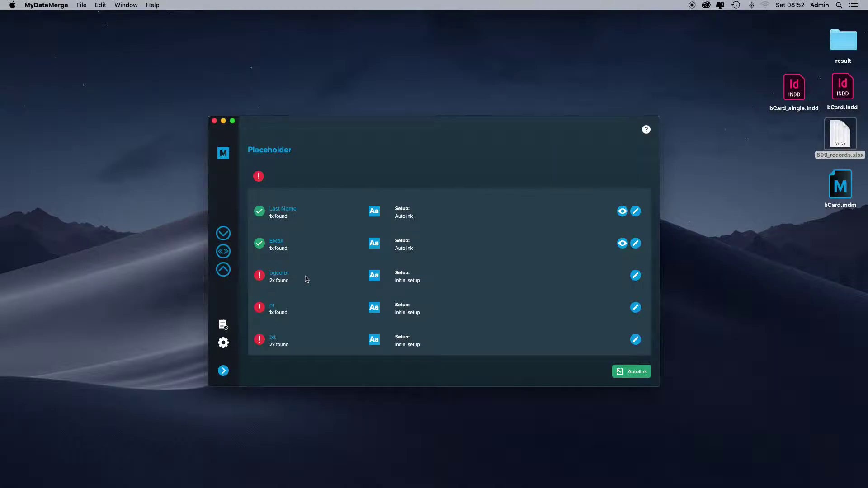
# Set the bgcolor placeholder's content to Keep empty
pyautogui.click(307, 279)
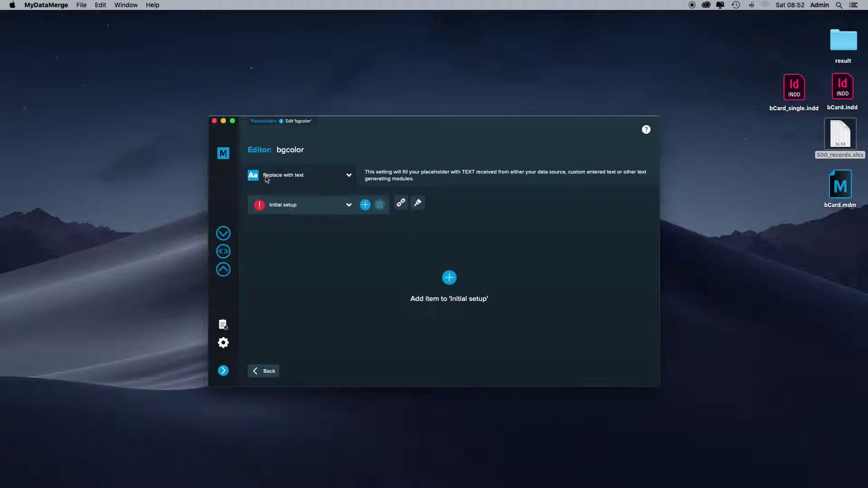
pyautogui.click(287, 178)
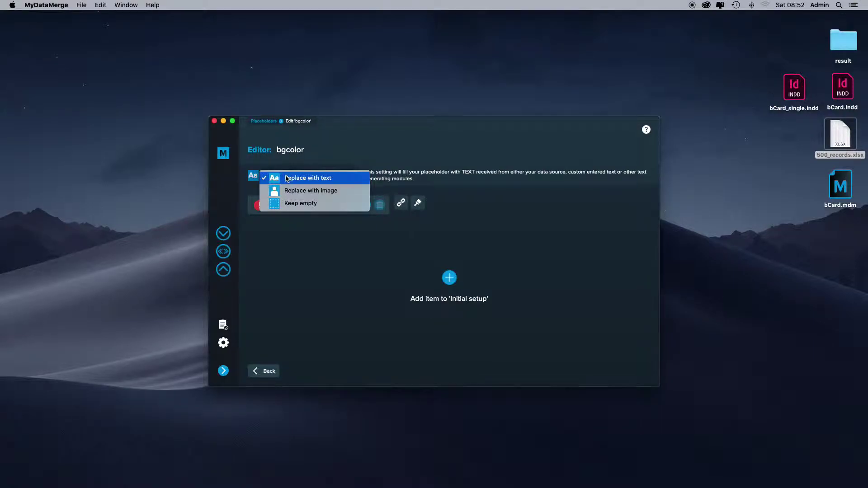
pyautogui.click(300, 204)
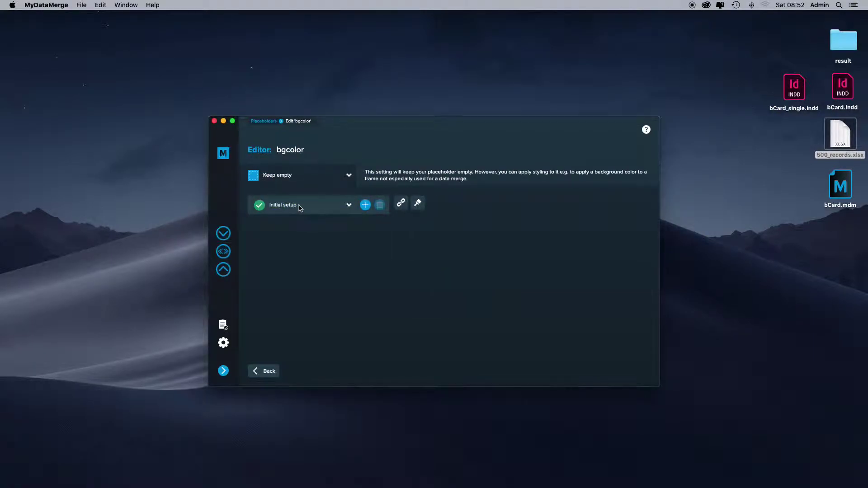
# Enable the process chain for bgcolor and add a setup named VIP
pyautogui.click(401, 205)
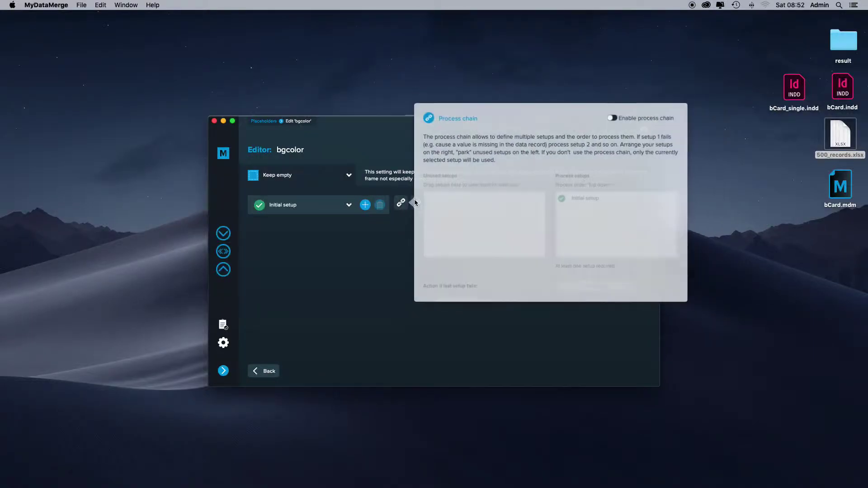
pyautogui.click(640, 120)
pyautogui.click(370, 232)
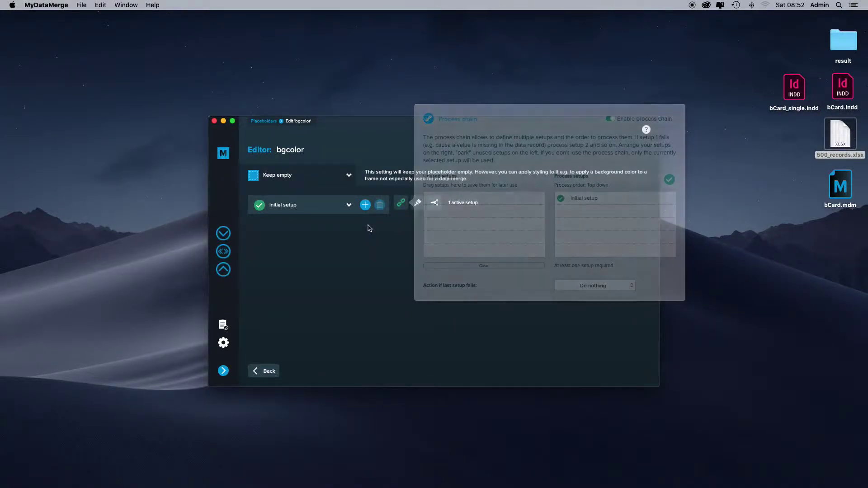
pyautogui.click(365, 205)
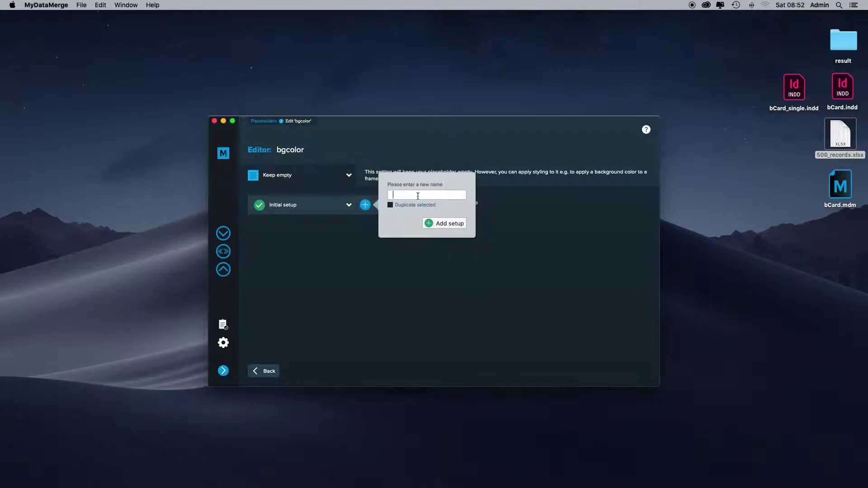
pyautogui.write('VIP')
pyautogui.click(448, 224)
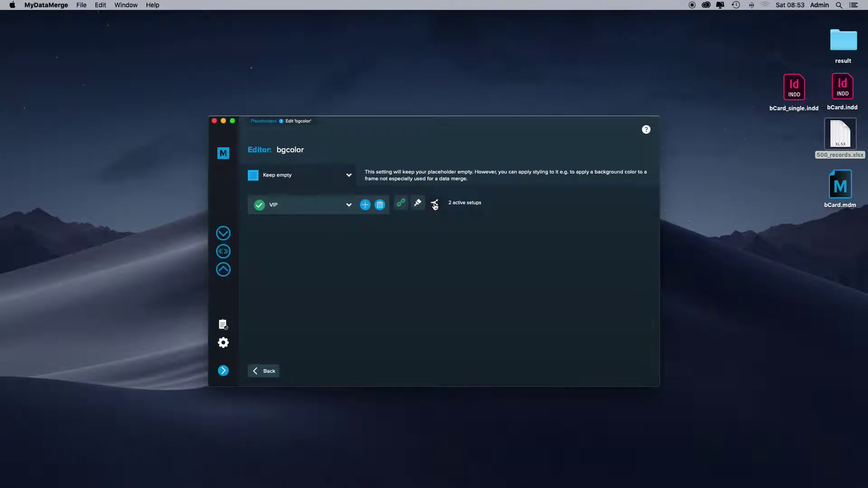
# Condition the VIP setup on the VIP field being YES
pyautogui.click(434, 204)
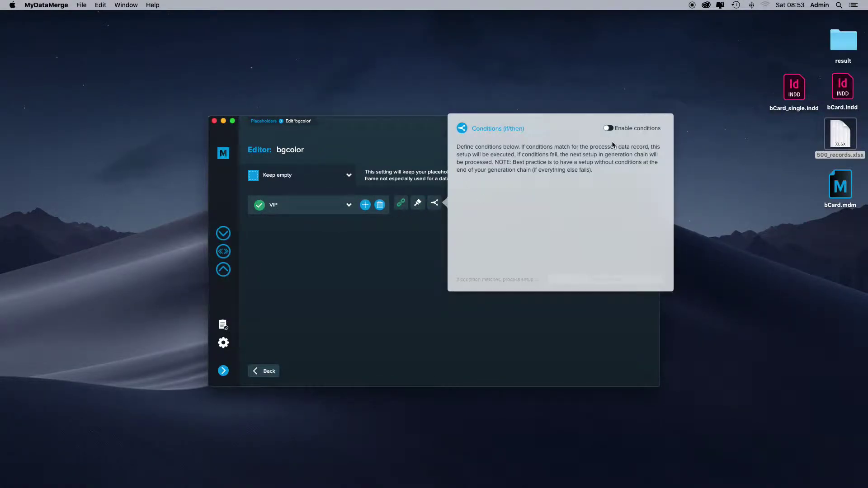
pyautogui.click(619, 128)
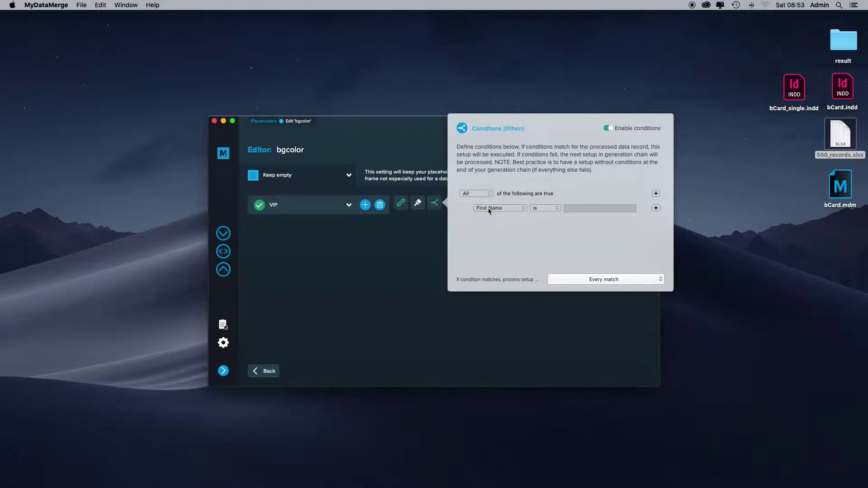
pyautogui.click(488, 208)
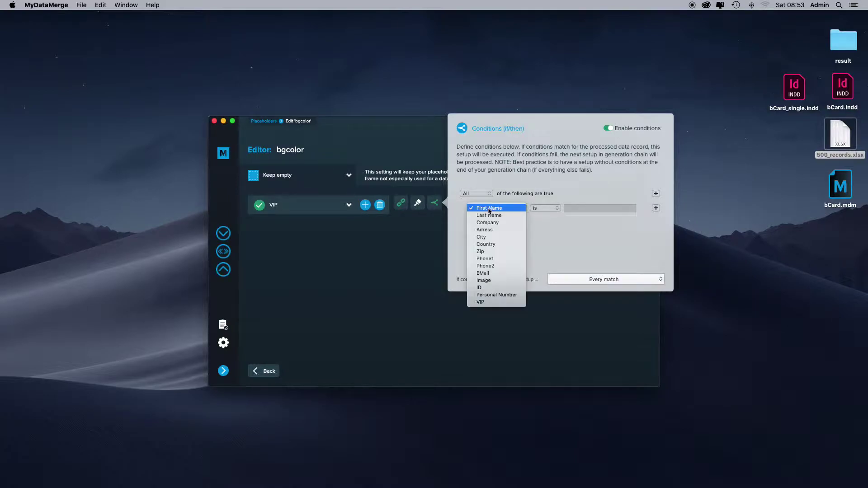
pyautogui.click(497, 302)
pyautogui.click(589, 208)
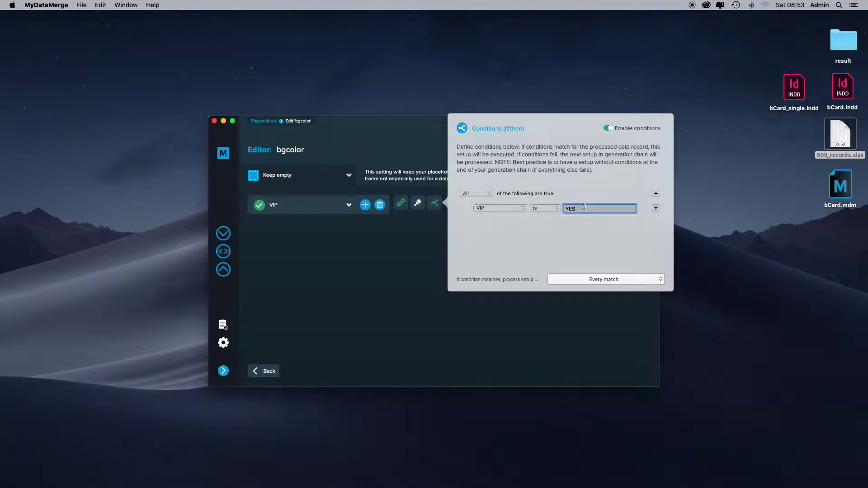
pyautogui.click(399, 264)
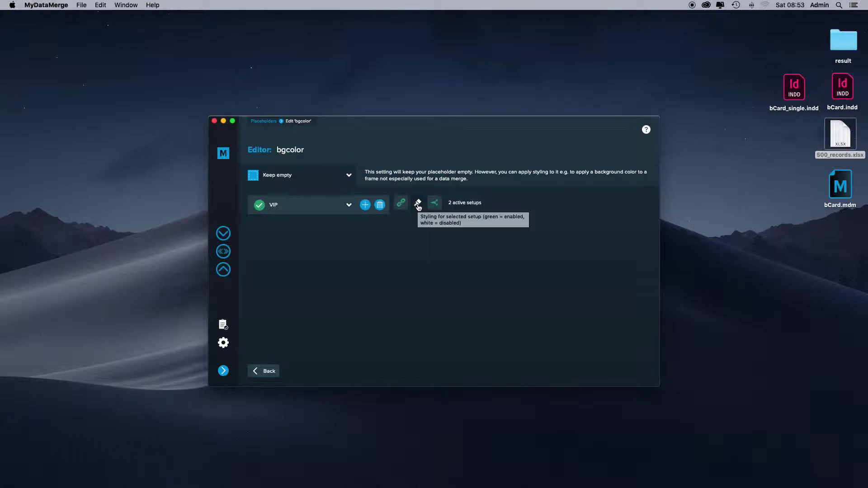
# Give the VIP setup the Dark blue background object style
pyautogui.click(418, 207)
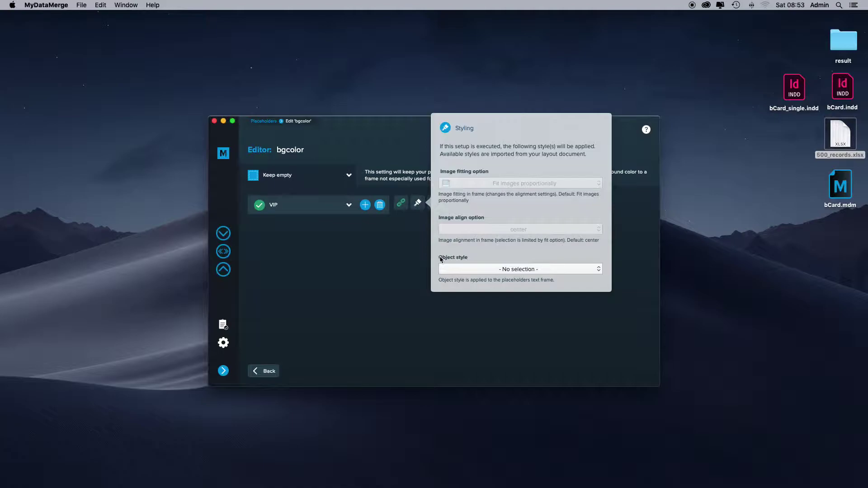
pyautogui.click(466, 271)
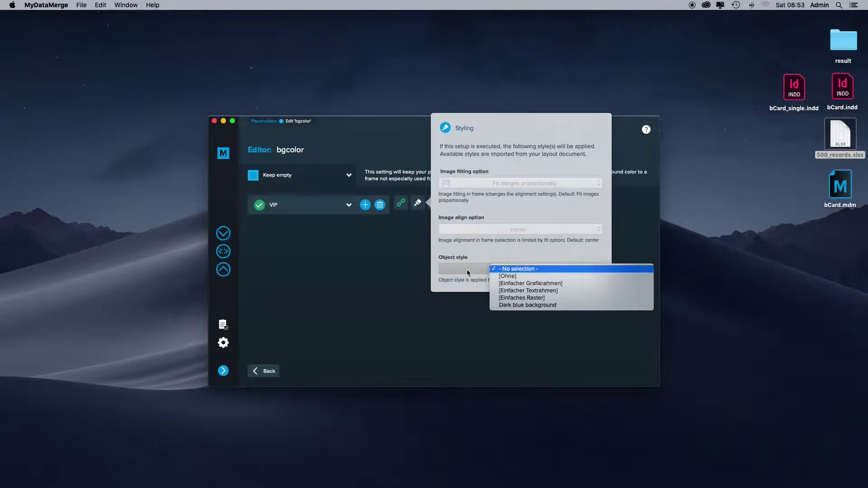
pyautogui.click(510, 306)
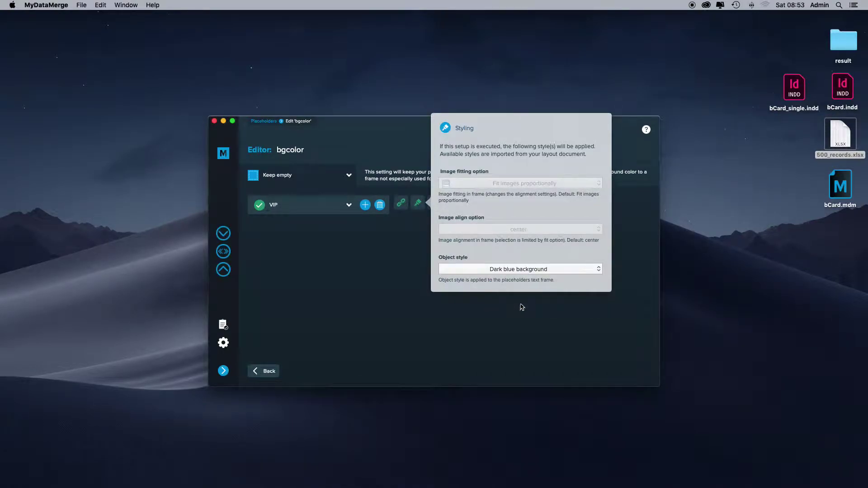
pyautogui.click(399, 289)
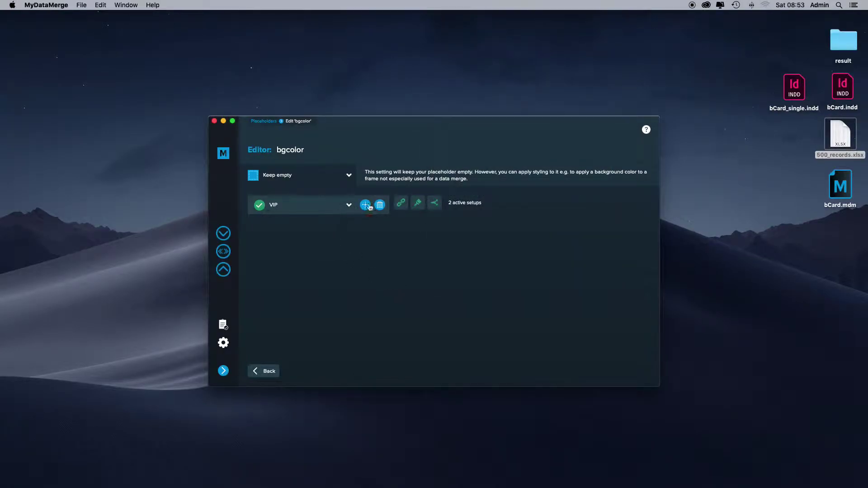
# Move VIP above Initial setup in bgcolor's process chain and return to the placeholder list
pyautogui.click(400, 204)
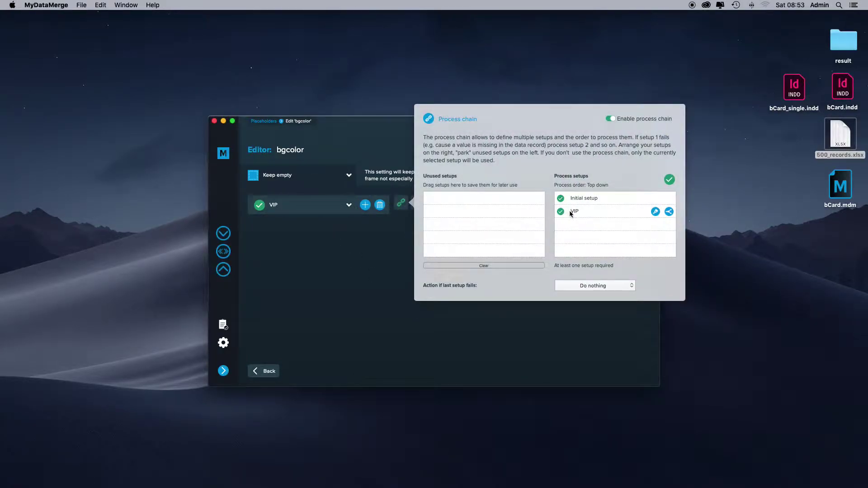
pyautogui.moveTo(572, 212); pyautogui.dragTo(580, 198)
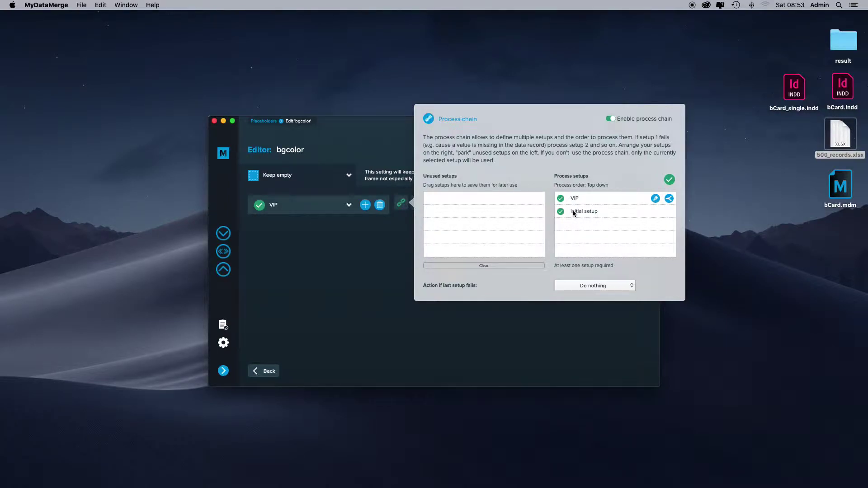
pyautogui.click(376, 243)
pyautogui.click(264, 372)
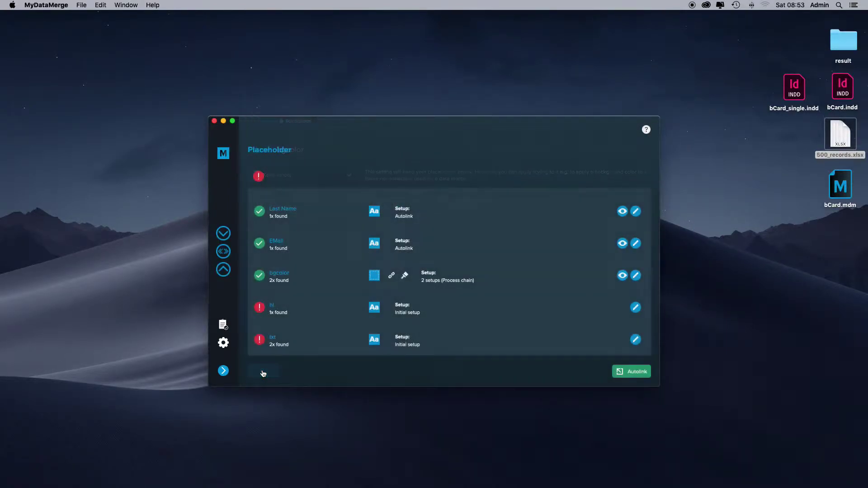
# Enable the process chain for the hl placeholder and add a setup named VIP
pyautogui.click(279, 311)
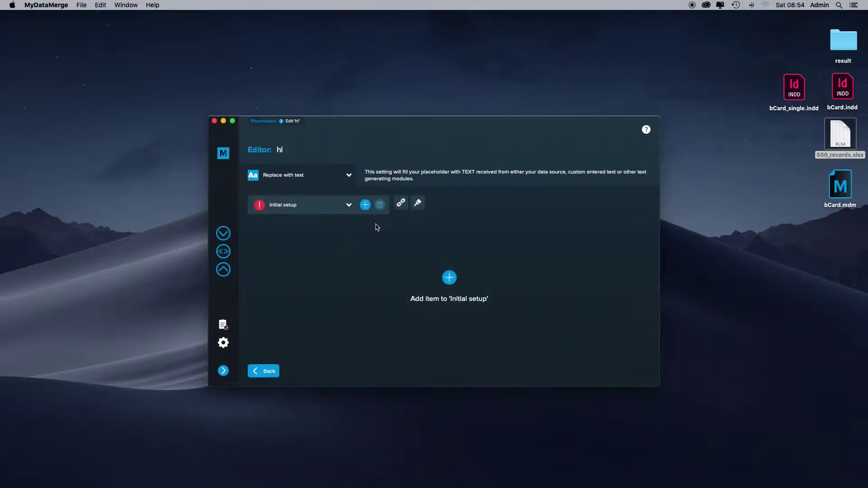
pyautogui.click(401, 203)
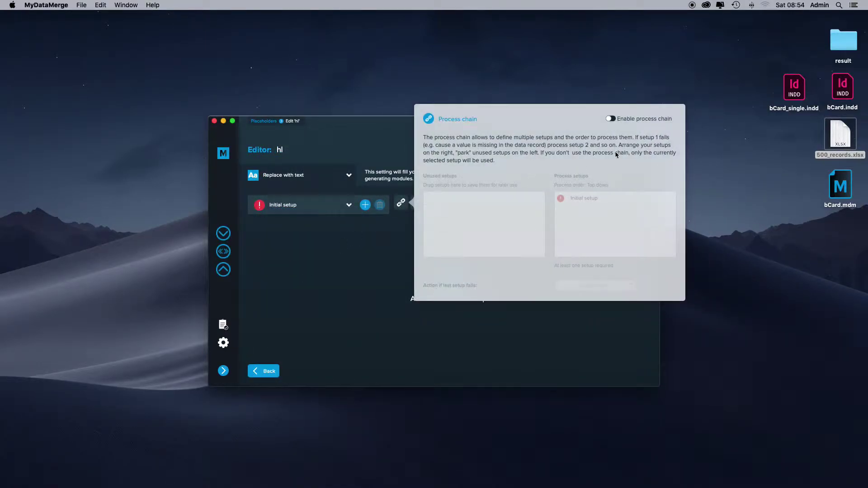
pyautogui.click(637, 120)
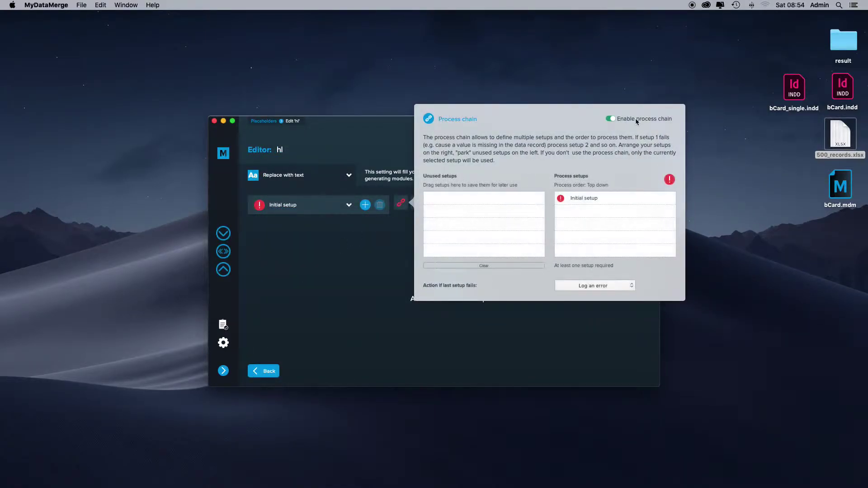
pyautogui.click(368, 233)
pyautogui.click(365, 205)
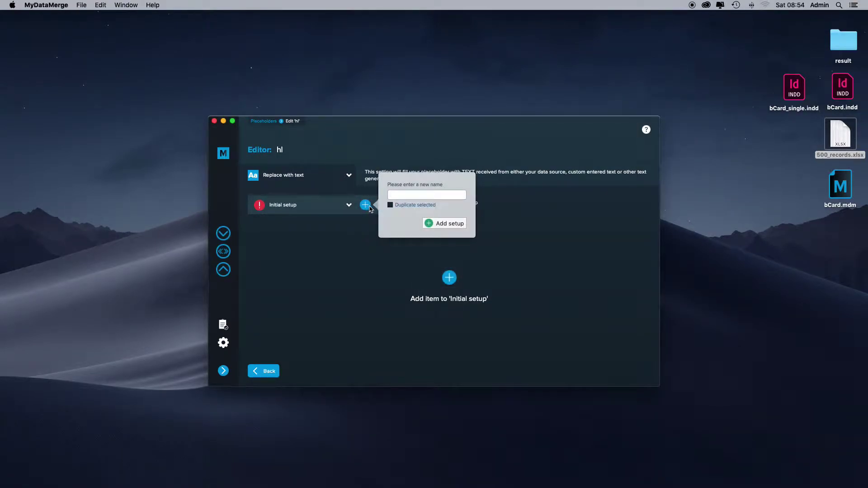
pyautogui.write('VIP')
pyautogui.click(434, 224)
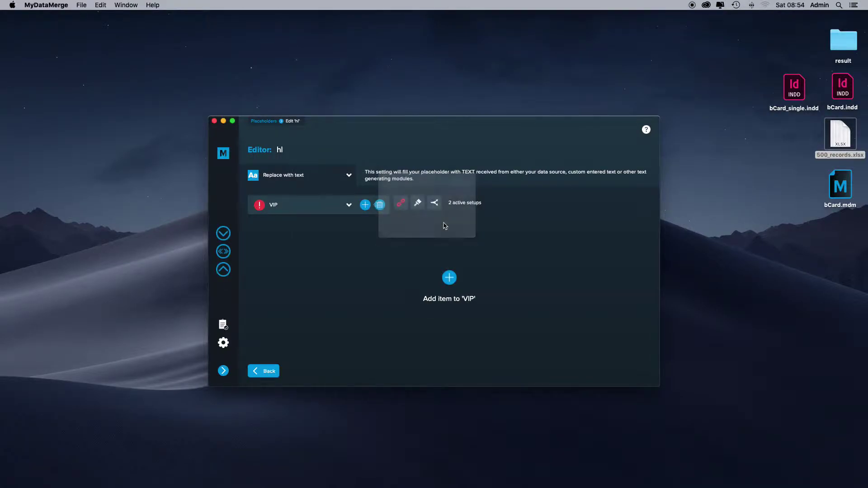
# Condition hl's VIP setup on the VIP field being YES
pyautogui.click(434, 203)
pyautogui.click(608, 128)
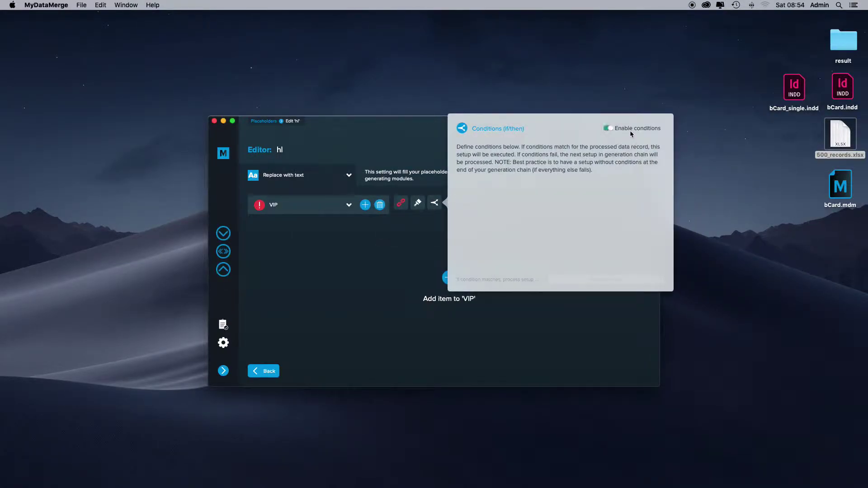
pyautogui.click(495, 208)
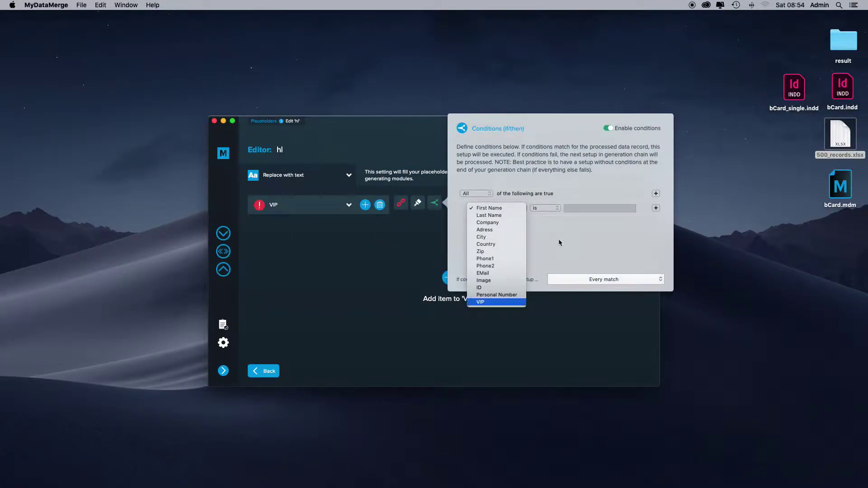
pyautogui.click(481, 302)
pyautogui.click(600, 208)
pyautogui.write('YES')
pyautogui.click(396, 269)
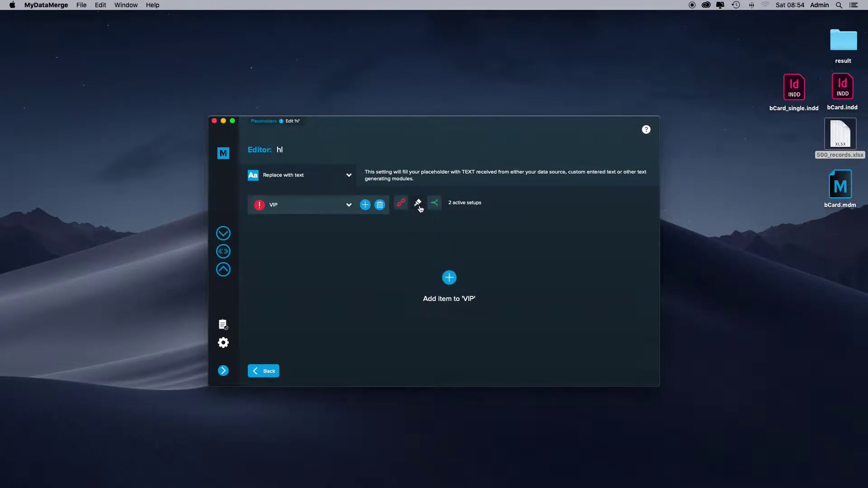
pyautogui.click(289, 178)
# Set hl's content to Keep empty and add a new VIP setup
pyautogui.click(293, 191)
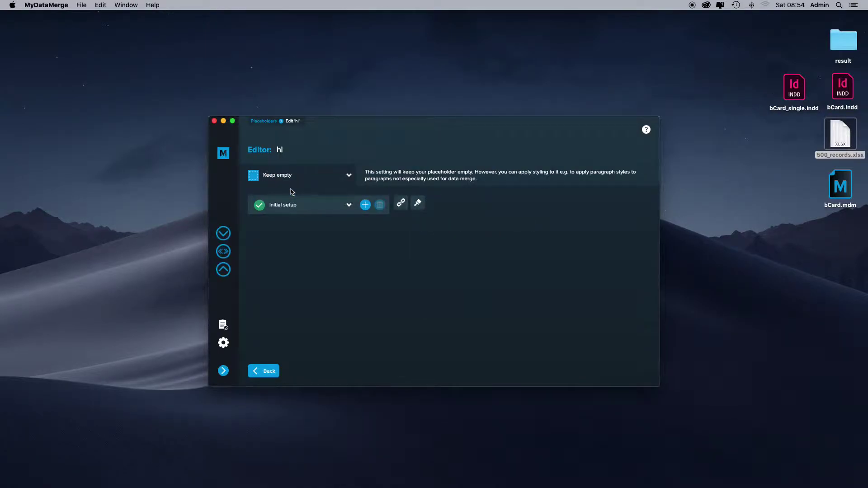
pyautogui.click(401, 203)
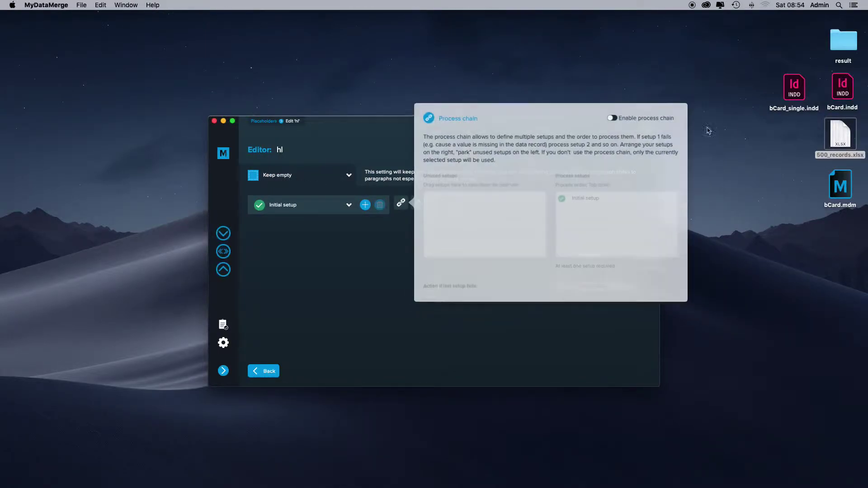
pyautogui.click(365, 246)
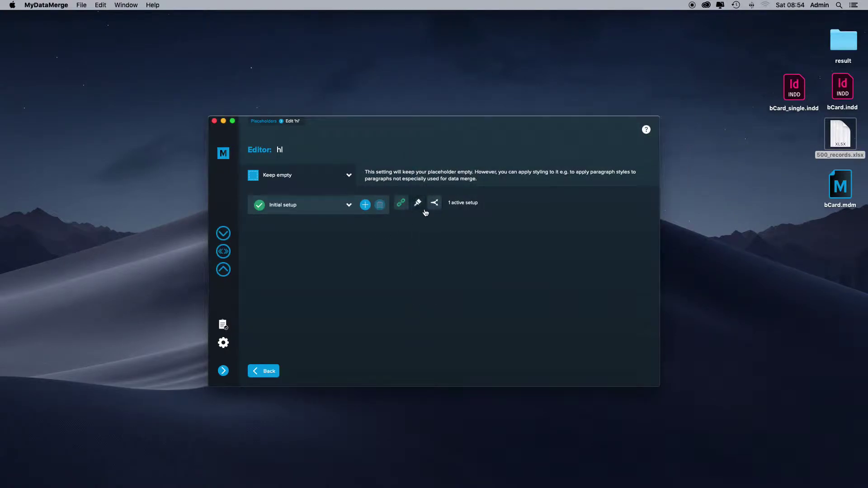
pyautogui.click(365, 205)
pyautogui.write('VIP')
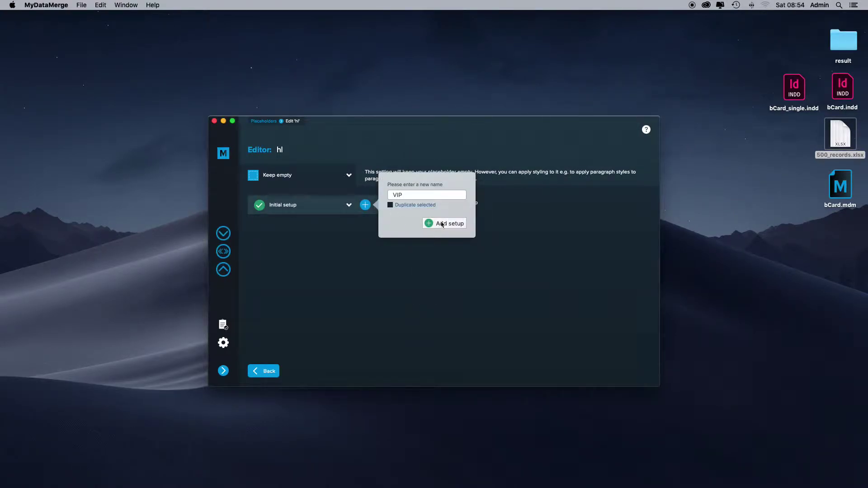
pyautogui.click(444, 224)
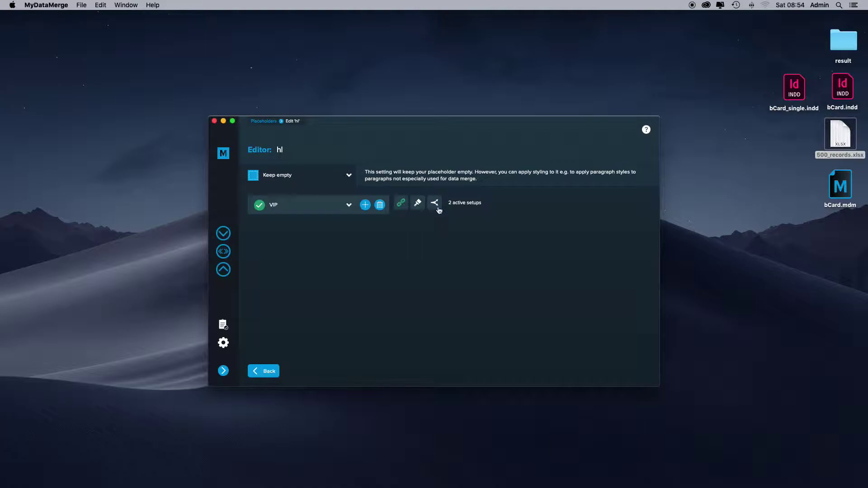
# Enable conditions on the new setup, testing the VIP field
pyautogui.click(436, 205)
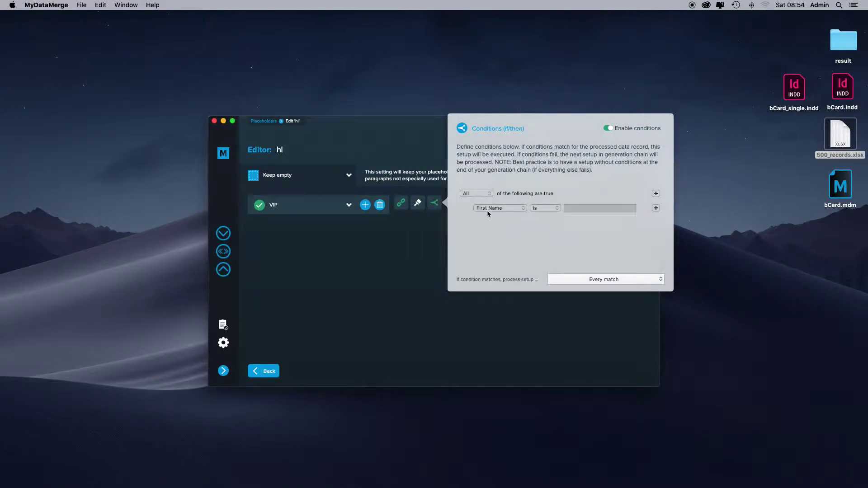
pyautogui.click(500, 208)
pyautogui.click(597, 205)
pyautogui.click(597, 206)
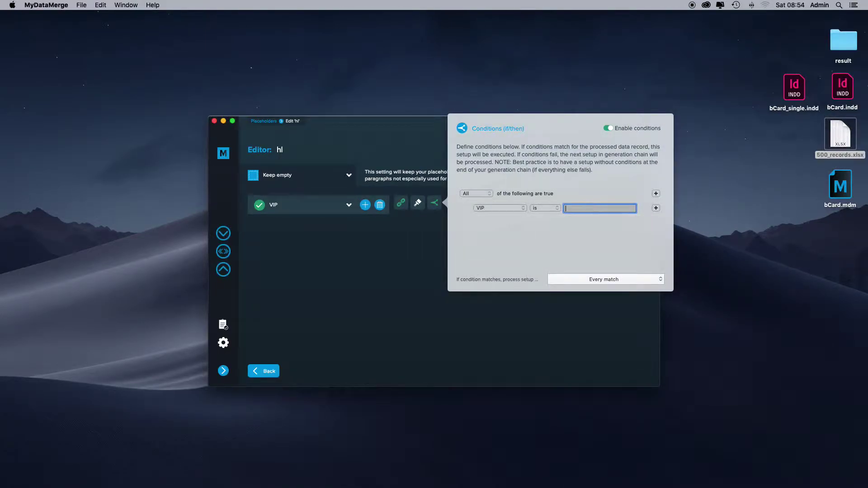
pyautogui.click(368, 266)
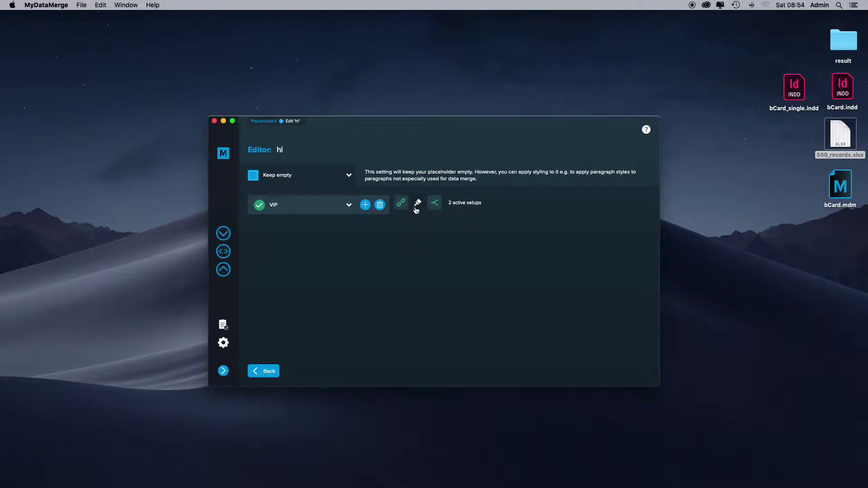
pyautogui.click(417, 203)
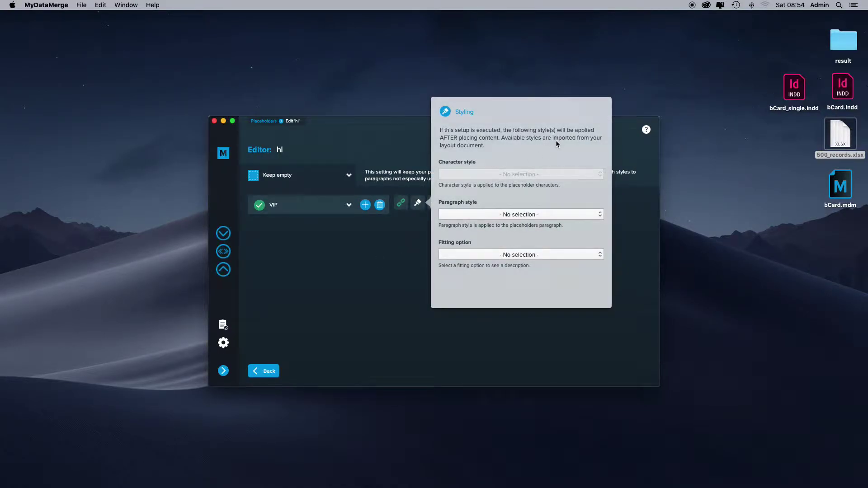
# Apply the White HL paragraph style to the hl VIP setup and move VIP ahead of Initial setup
pyautogui.click(462, 217)
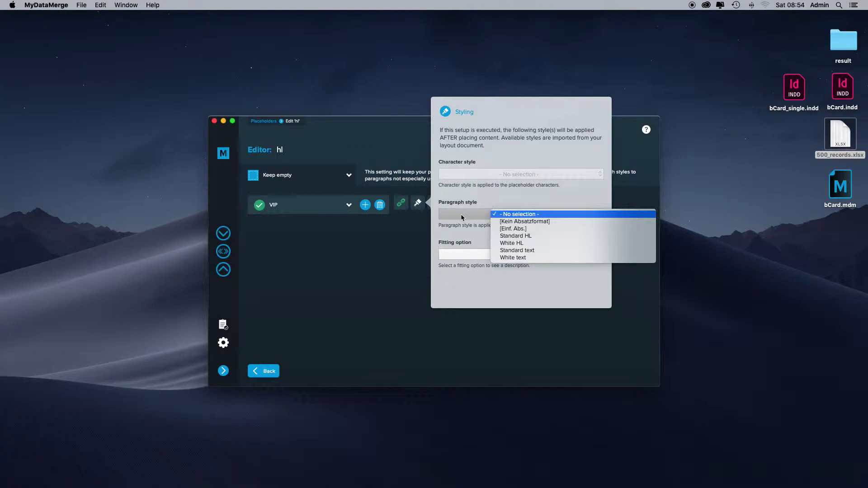
pyautogui.click(511, 244)
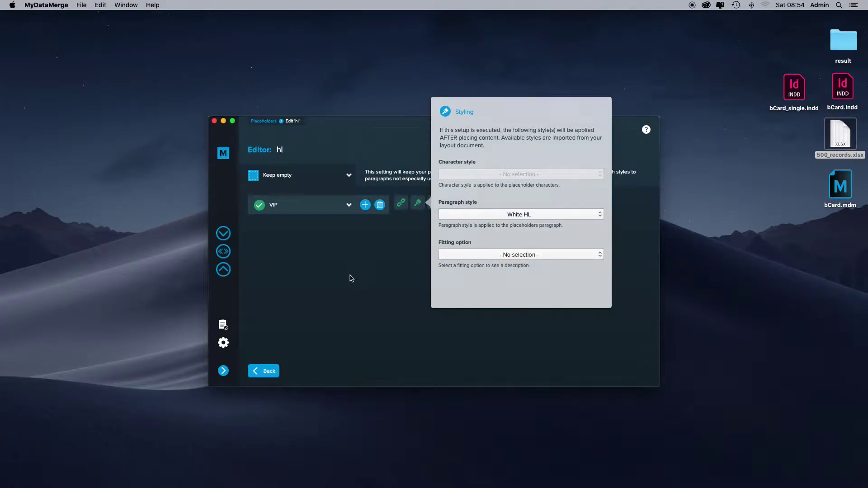
pyautogui.click(352, 278)
pyautogui.click(401, 204)
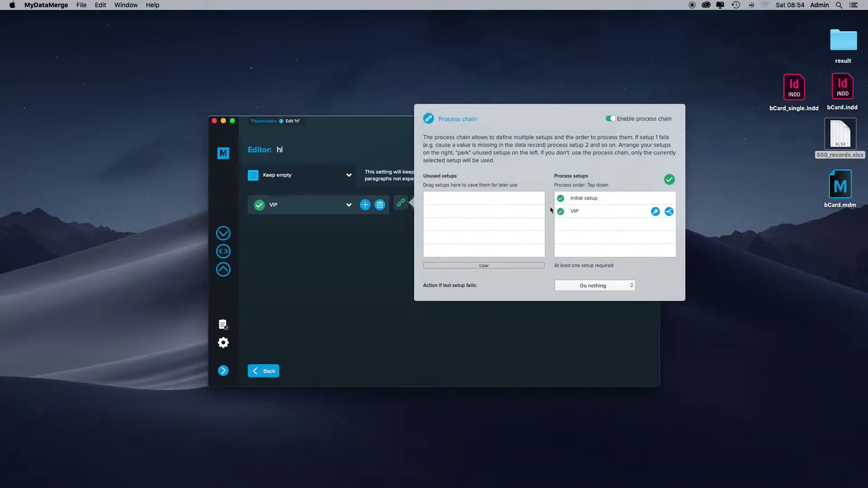
pyautogui.moveTo(570, 215); pyautogui.dragTo(583, 197)
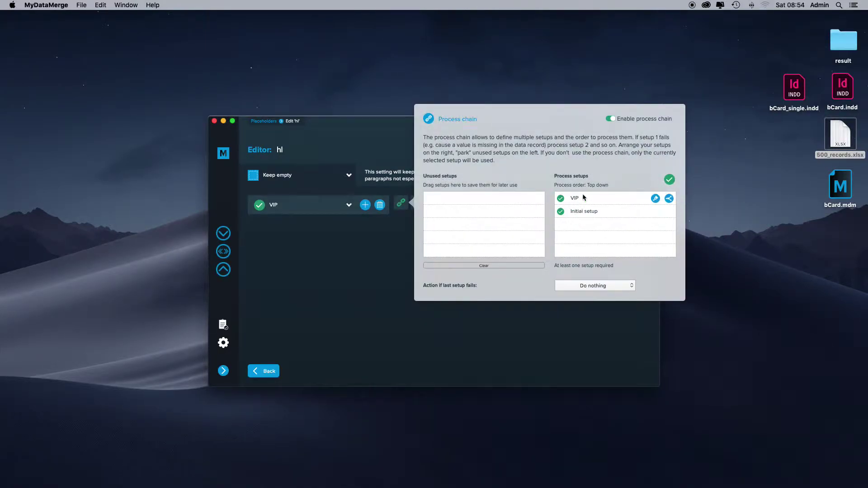
pyautogui.click(322, 239)
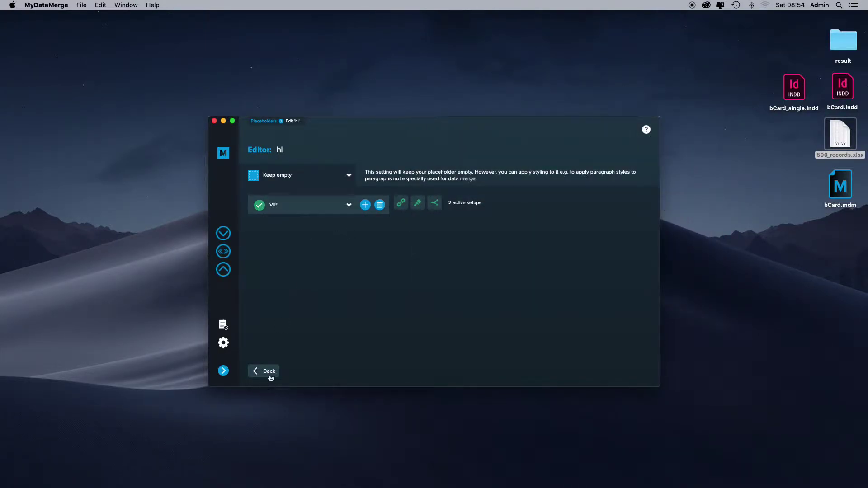
# Return to the placeholder list and set the txt placeholder to Keep empty
pyautogui.click(270, 373)
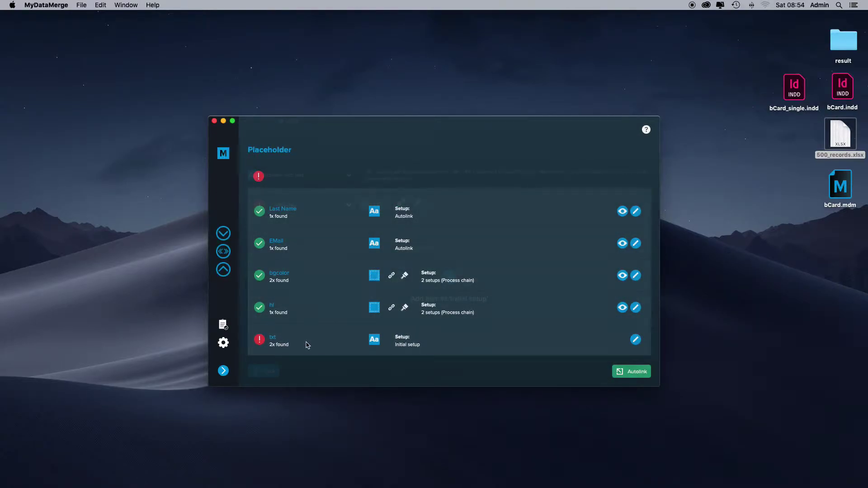
pyautogui.click(307, 344)
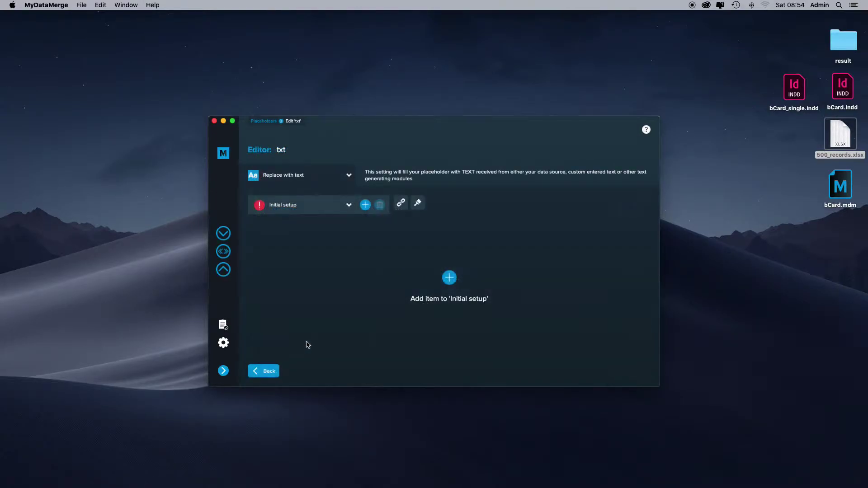
pyautogui.click(302, 177)
pyautogui.click(306, 194)
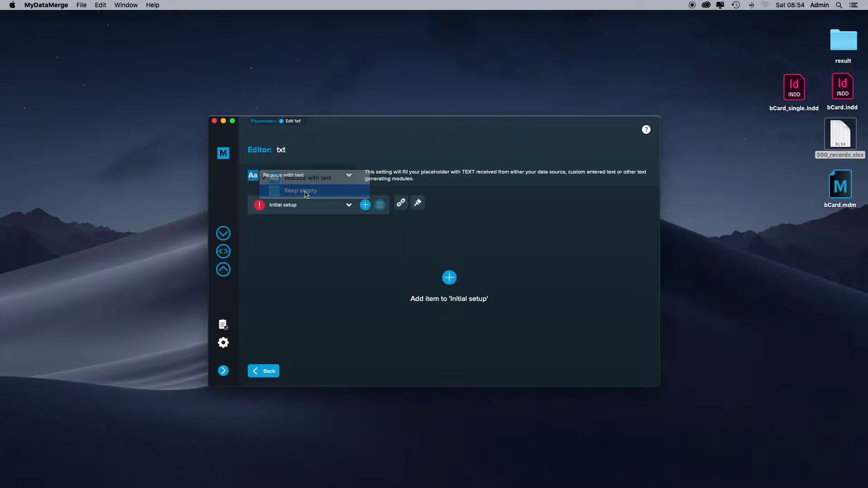
# Add a new setup named VIP to the txt placeholder
pyautogui.click(401, 205)
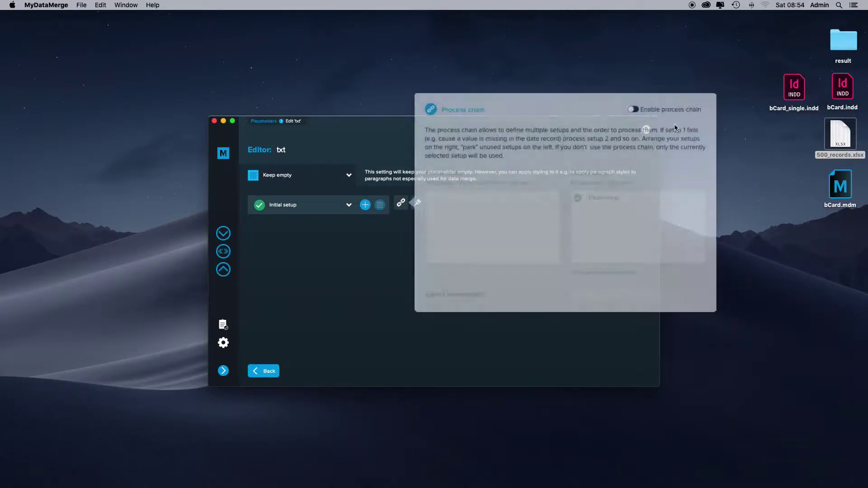
pyautogui.click(393, 232)
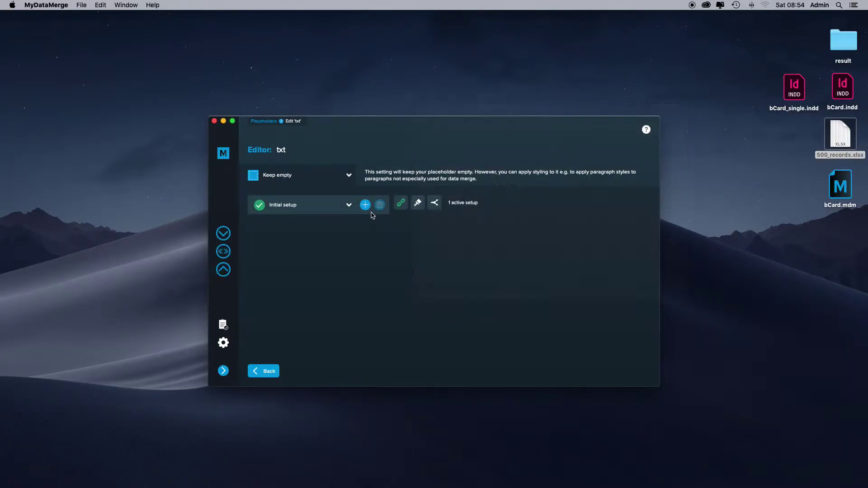
pyautogui.click(365, 205)
pyautogui.write('VIP')
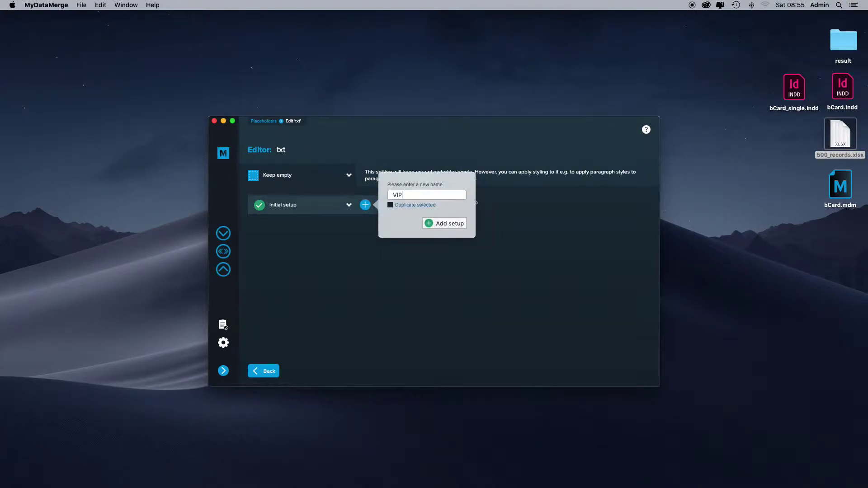
pyautogui.click(435, 224)
# Enable conditions on the VIP setup so it applies when field VIP is YES
pyautogui.click(434, 202)
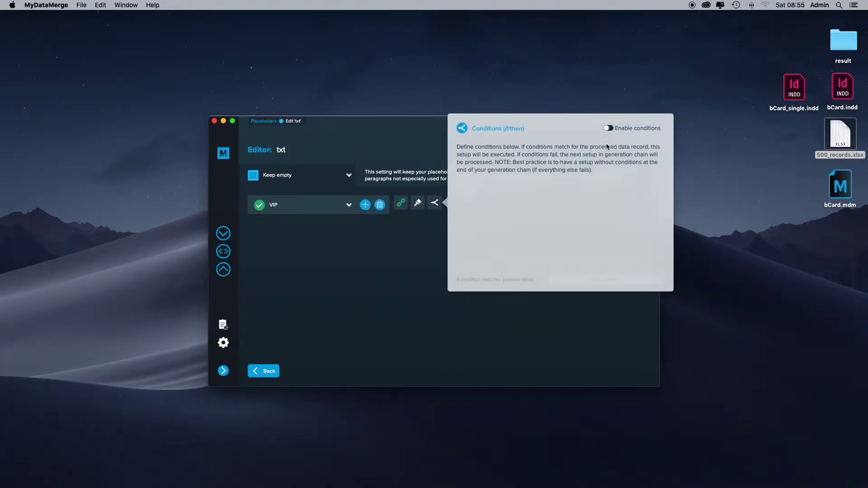
pyautogui.click(633, 130)
pyautogui.click(502, 209)
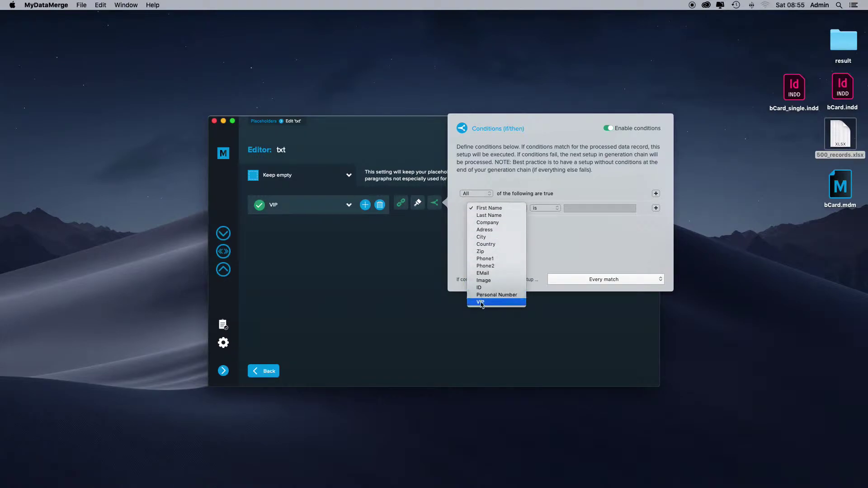
pyautogui.press('Return')
pyautogui.click(578, 208)
pyautogui.write('YES')
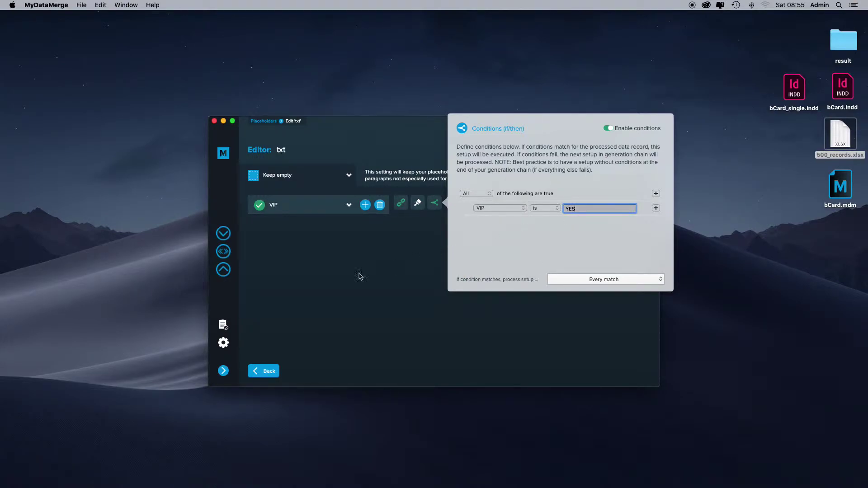
# Apply the White text paragraph style to the txt VIP setup
pyautogui.click(411, 260)
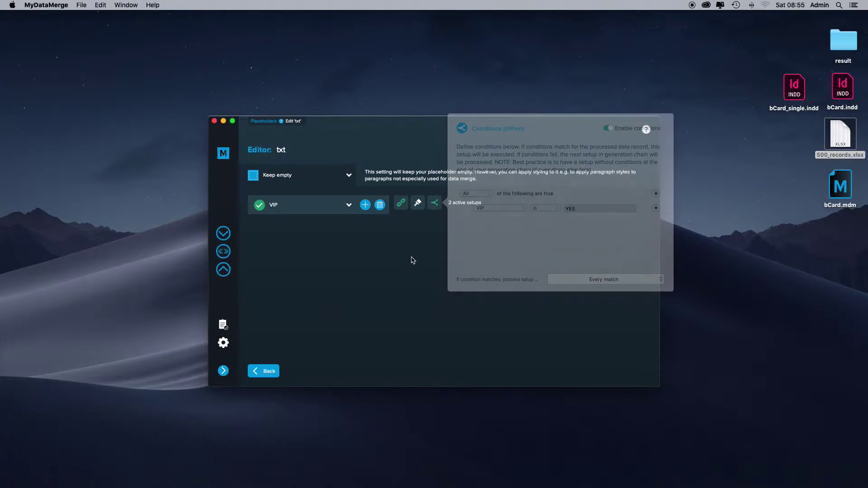
pyautogui.click(417, 203)
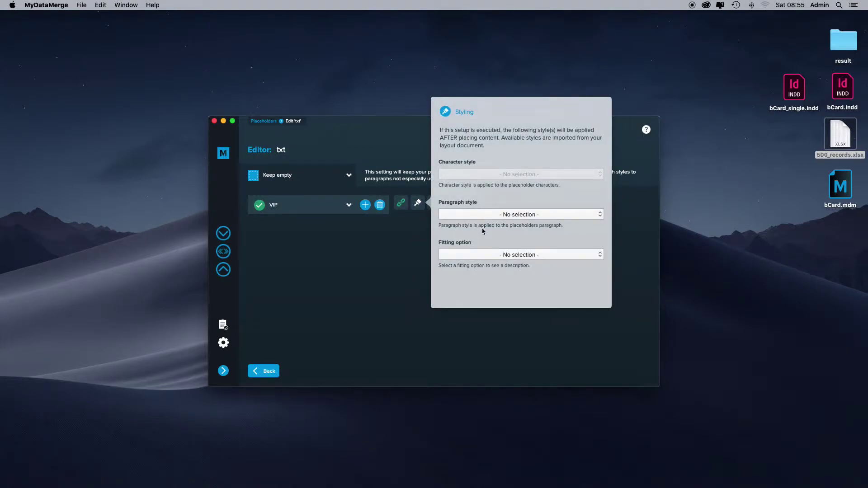
pyautogui.click(503, 216)
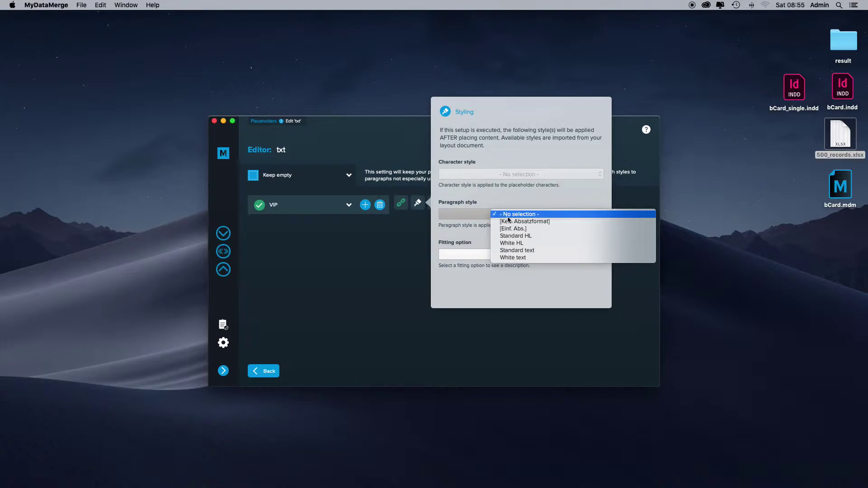
pyautogui.click(518, 258)
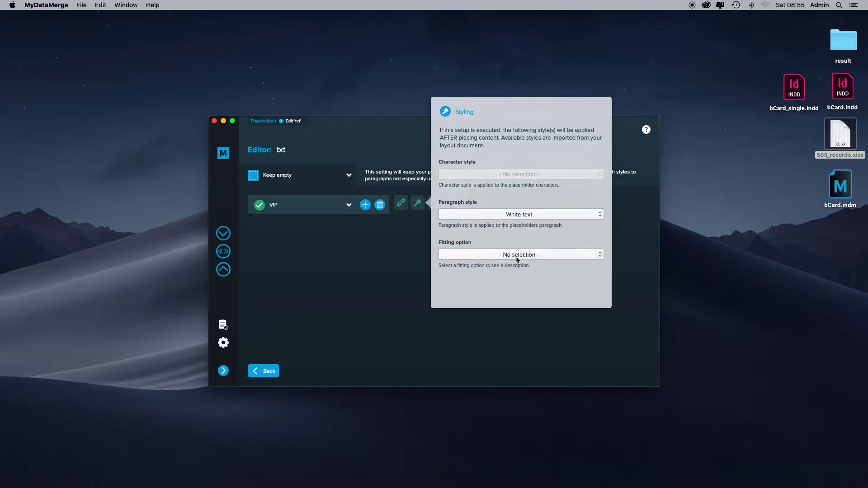
pyautogui.click(384, 288)
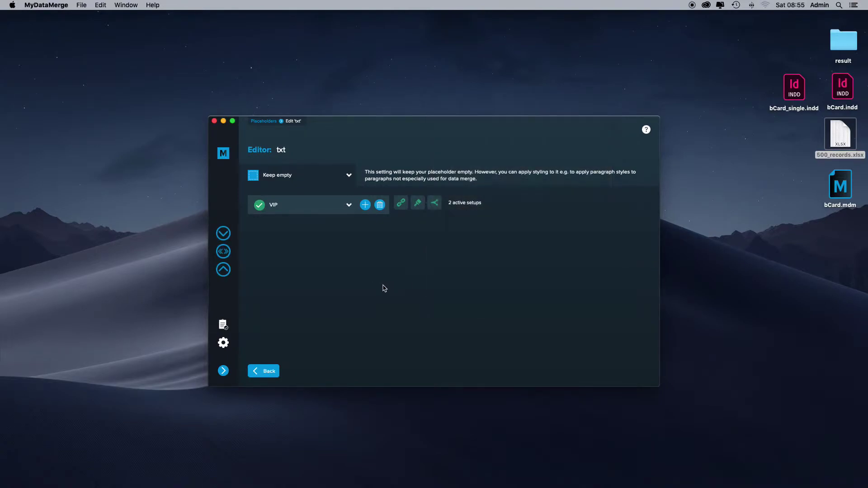
# Reorder the txt process chain so VIP runs before Initial setup
pyautogui.click(401, 203)
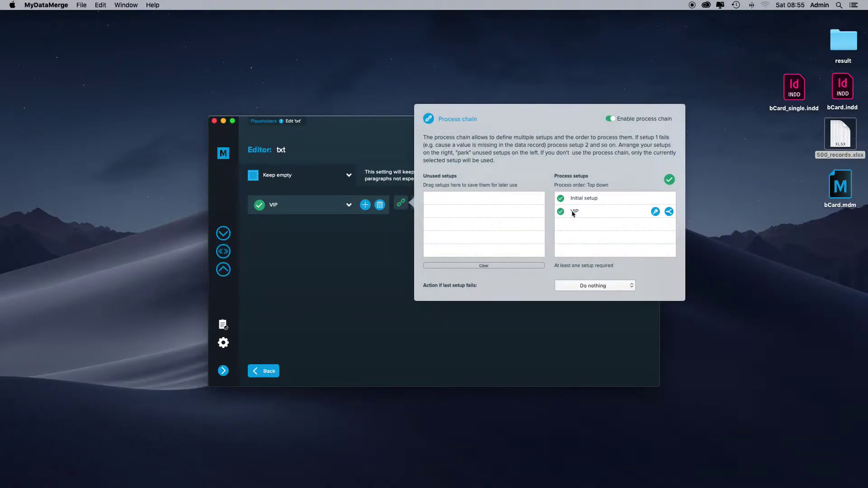
pyautogui.moveTo(573, 199); pyautogui.dragTo(578, 214)
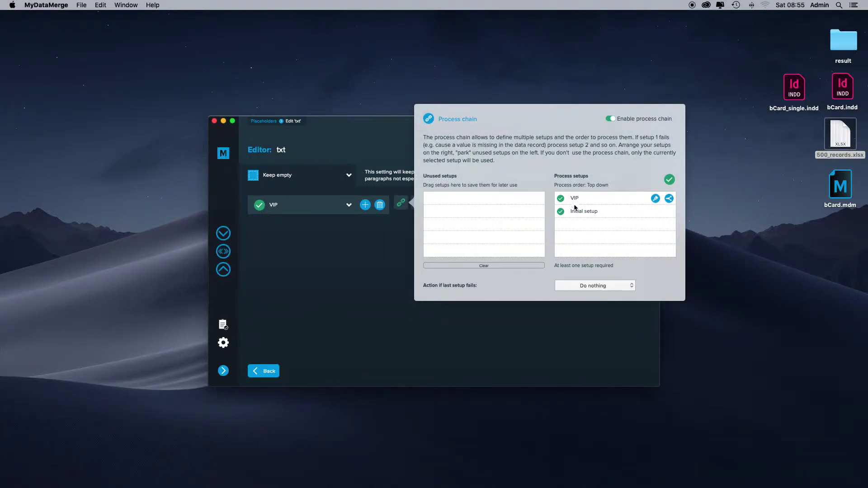
pyautogui.click(358, 270)
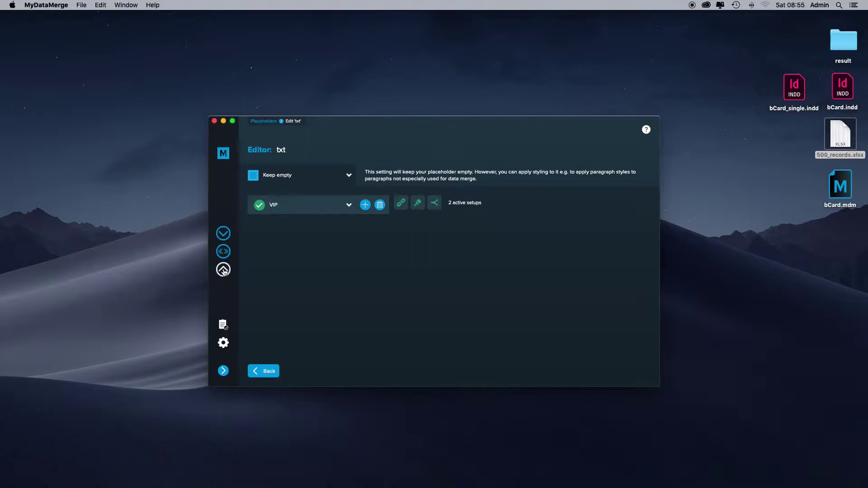
# Limit the export to records 1-10 and merge them into one InDesign document
pyautogui.click(224, 270)
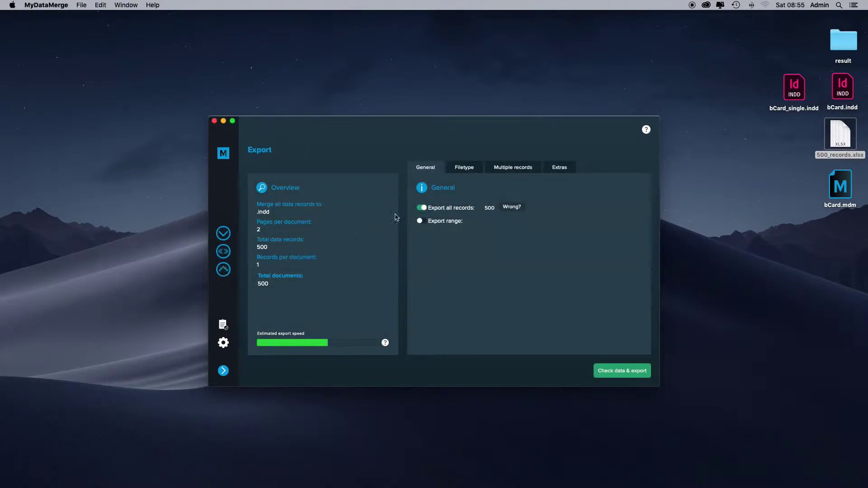
pyautogui.click(425, 224)
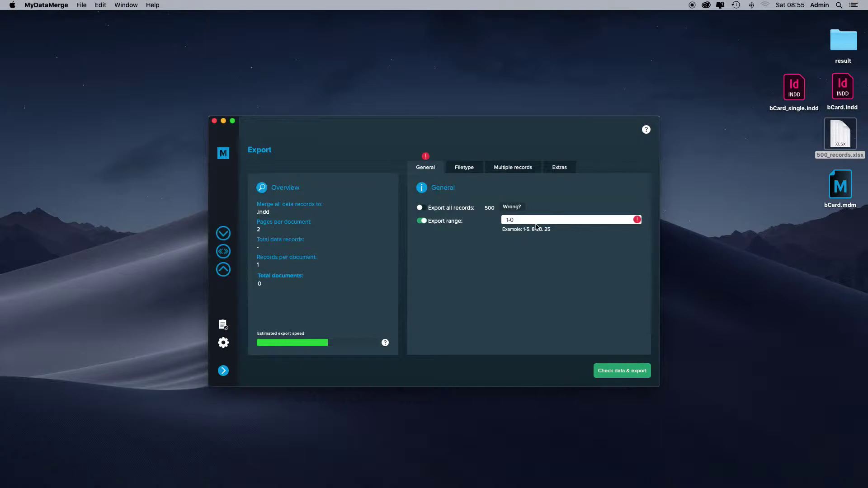
pyautogui.press('BackSpace')
pyautogui.write('10')
pyautogui.click(470, 168)
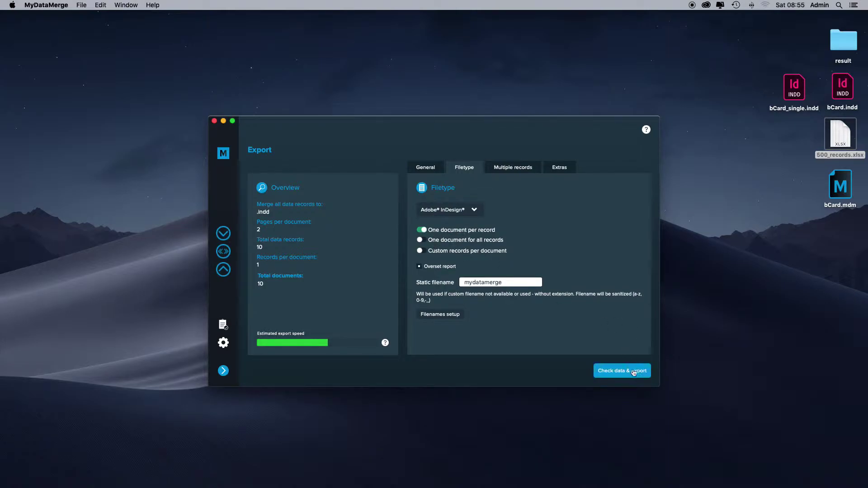
pyautogui.click(466, 241)
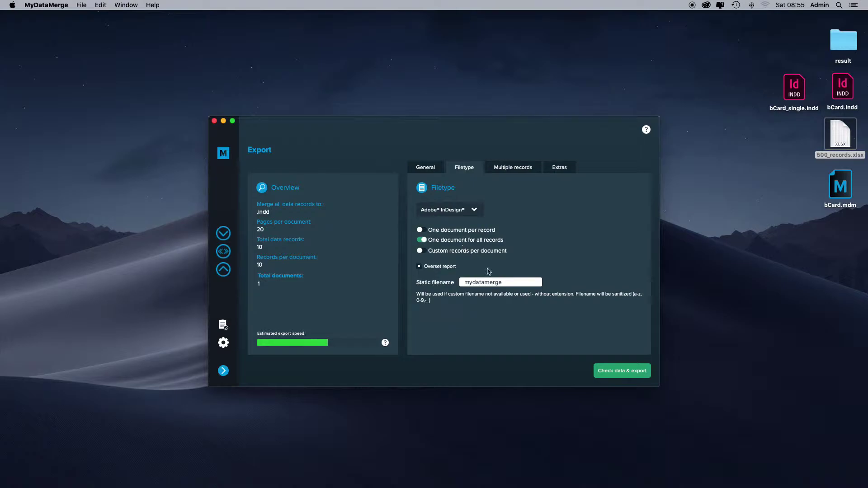
# Check the data and pick the result folder as the export destination
pyautogui.click(619, 372)
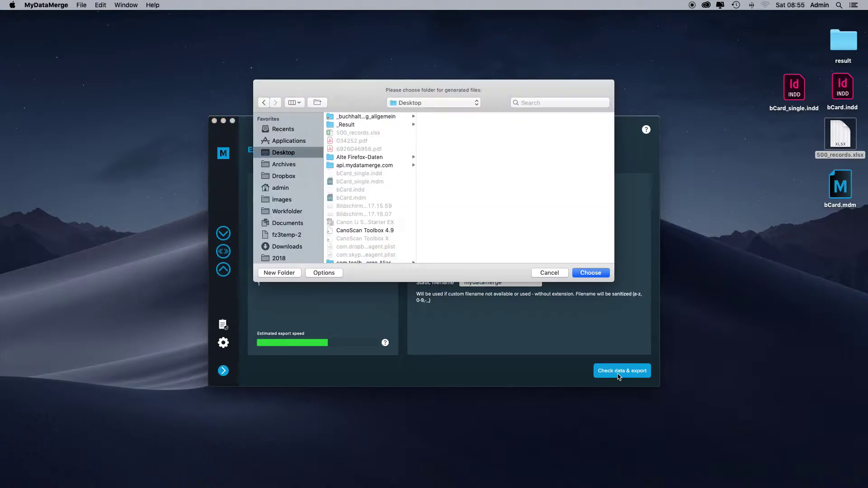
pyautogui.scroll(-10, 389, 185)
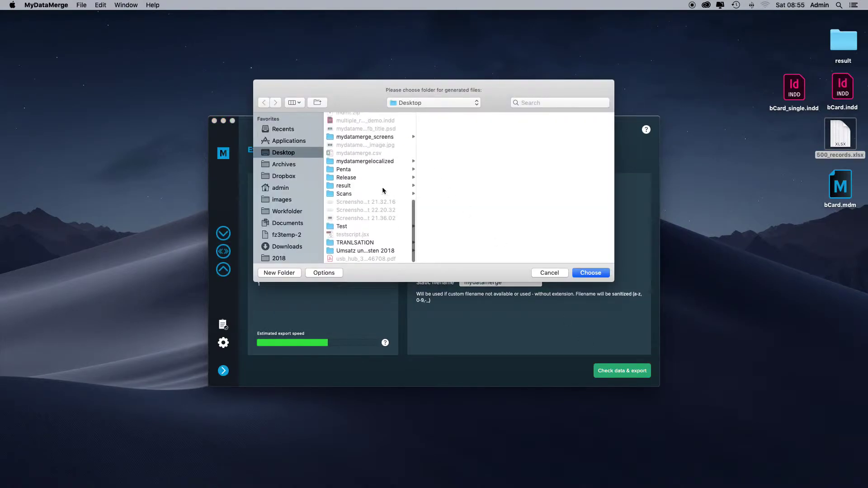
pyautogui.click(344, 187)
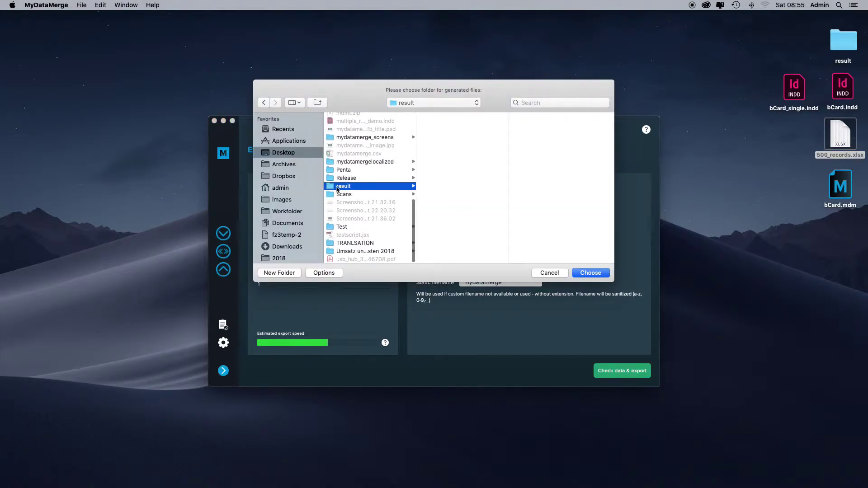
pyautogui.doubleClick(840, 46)
pyautogui.moveTo(660, 58); pyautogui.dragTo(725, 28)
pyautogui.click(409, 87)
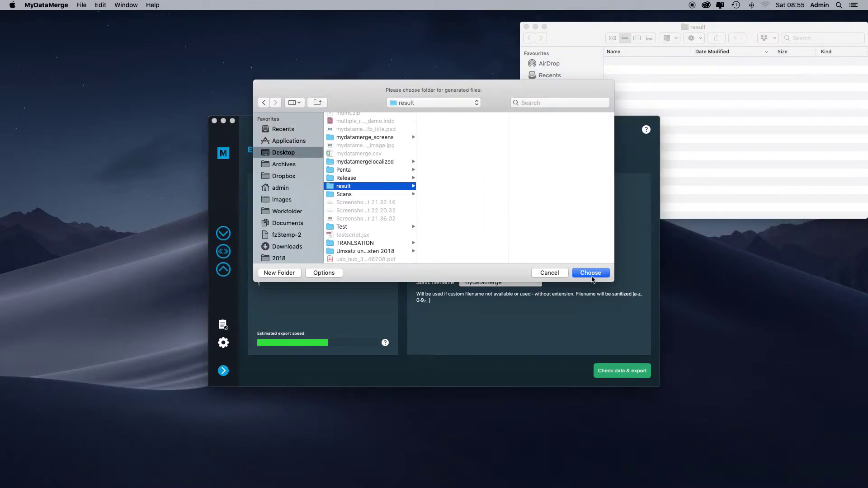
# Confirm the result folder to run the merge, then minimize MyDataMerge
pyautogui.click(592, 277)
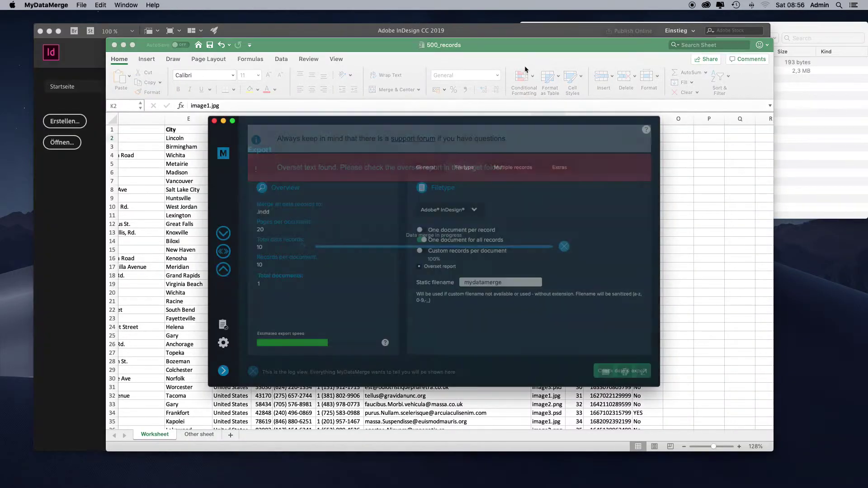
pyautogui.click(224, 121)
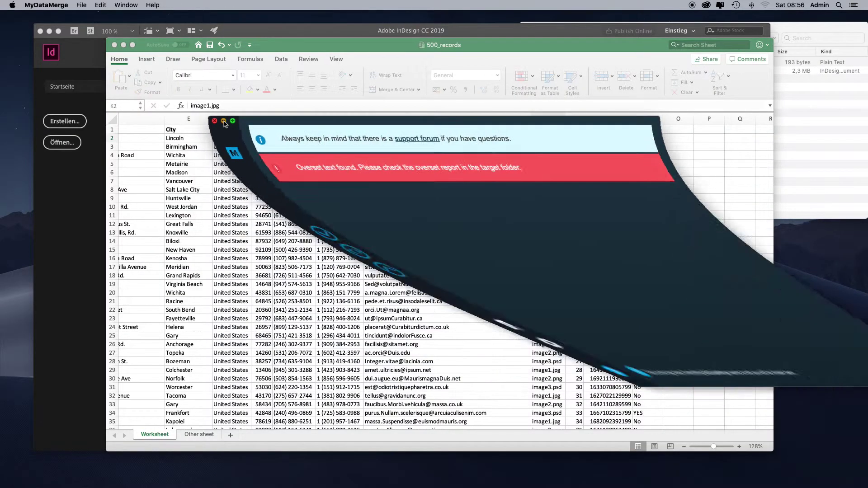
# Review the VIP values in column N, comparing the YES records in rows 5 and 8
pyautogui.click(638, 139)
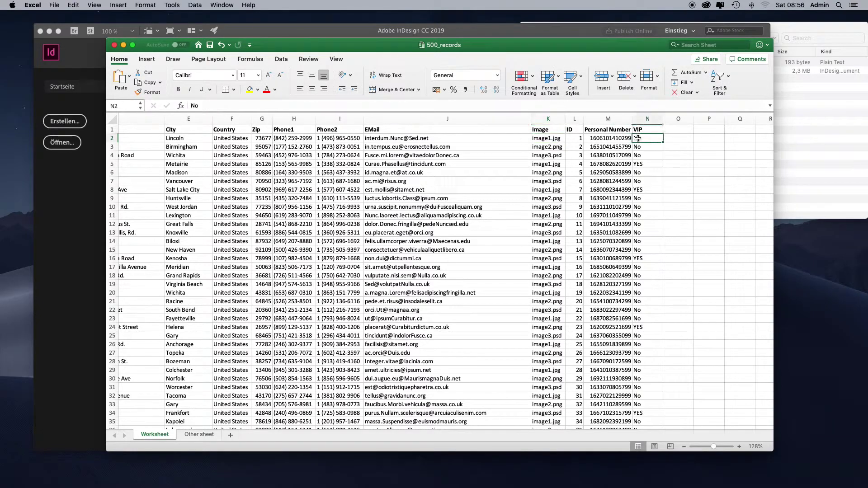
pyautogui.click(637, 147)
pyautogui.click(637, 156)
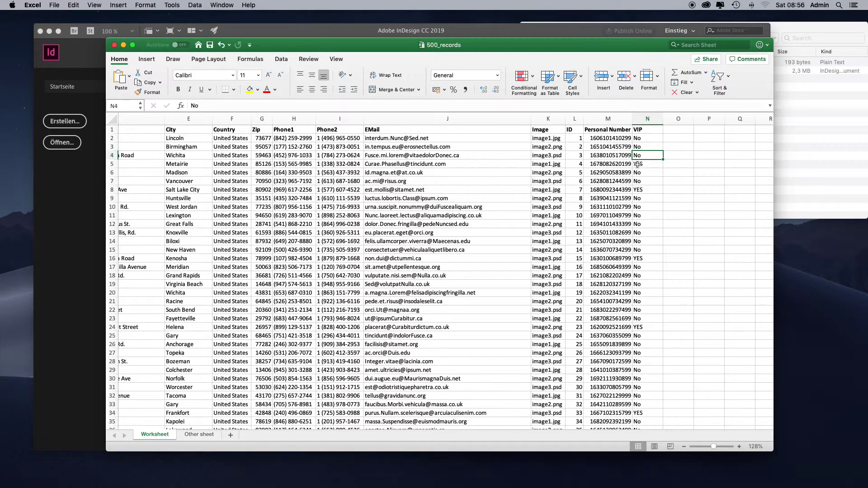
pyautogui.click(638, 164)
pyautogui.click(641, 190)
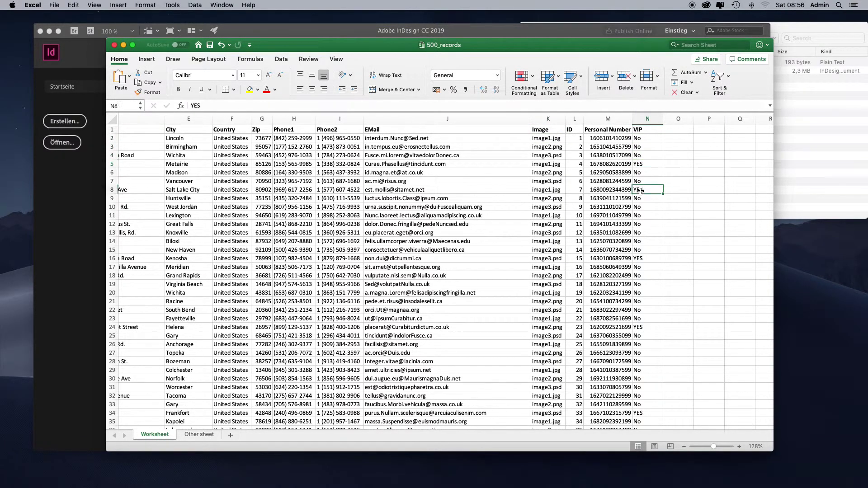
pyautogui.click(640, 164)
pyautogui.click(641, 190)
pyautogui.click(640, 167)
pyautogui.click(640, 189)
# Open the merged mydatamerge.indd from the result folder
pyautogui.scroll(-1, 584, 190)
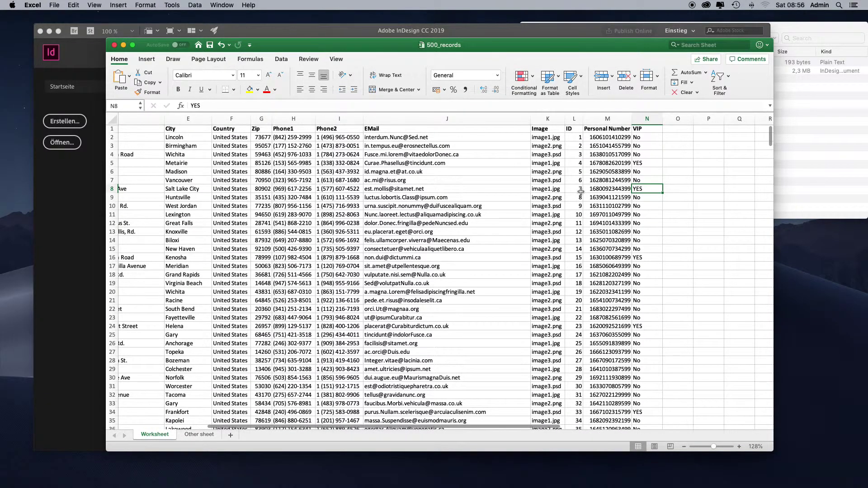
pyautogui.scroll(-1, 581, 192)
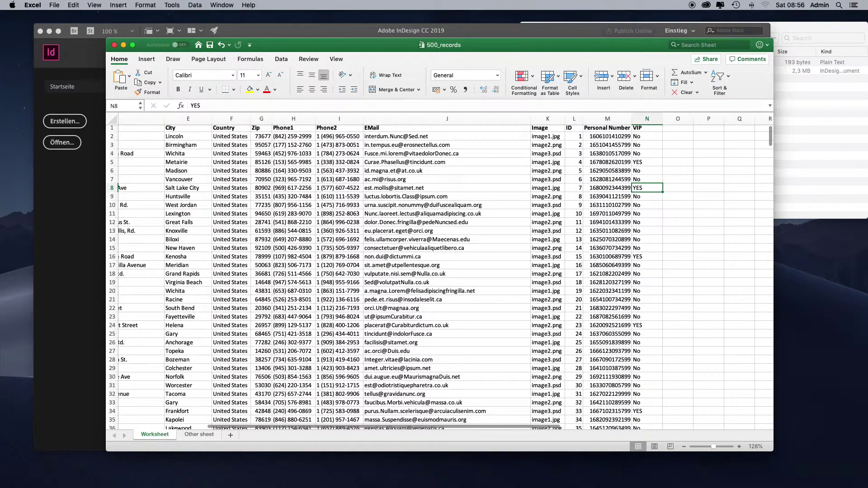
pyautogui.click(816, 134)
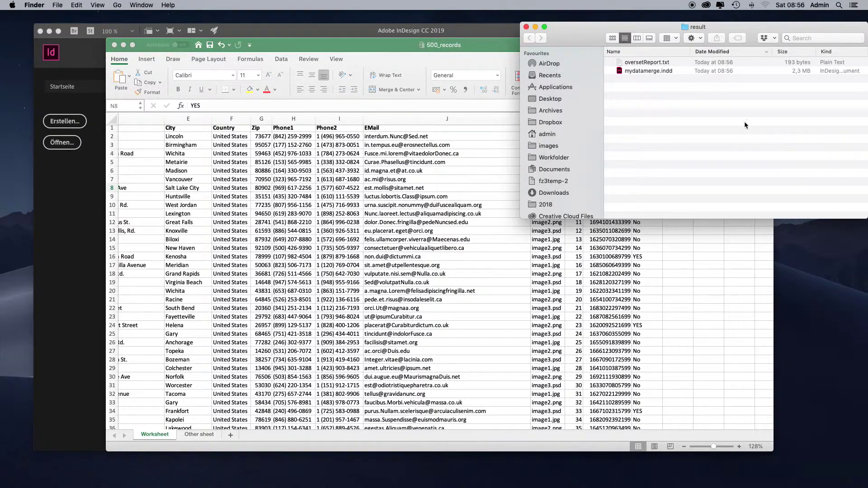
pyautogui.doubleClick(644, 71)
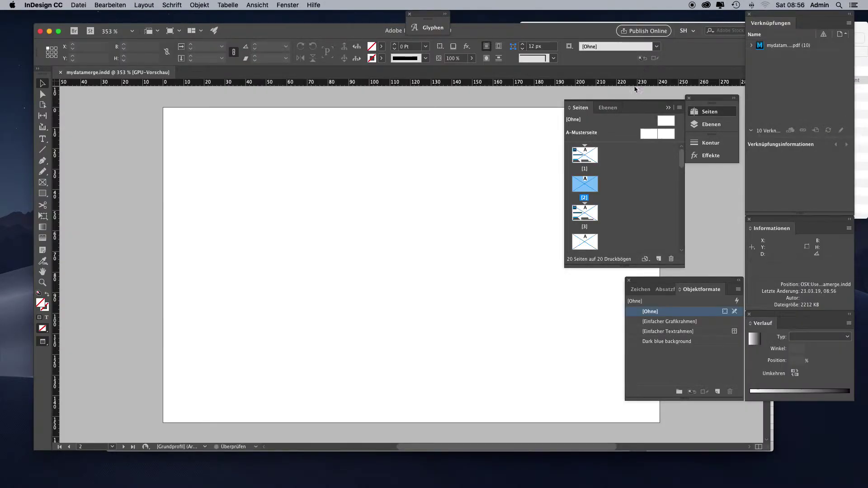
# Go to page 1, zoom out, and scroll through the merged business cards
pyautogui.doubleClick(585, 155)
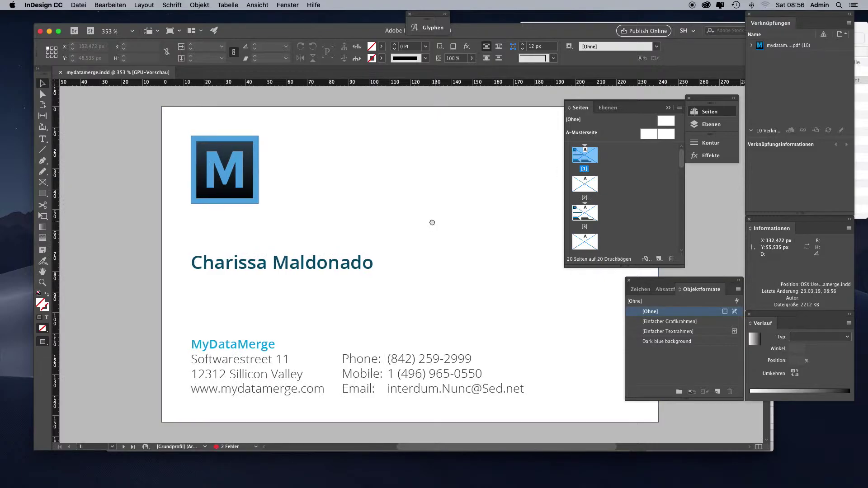
pyautogui.press('z')
pyautogui.keyDown('alt'); pyautogui.click(443, 248); pyautogui.keyUp('alt')
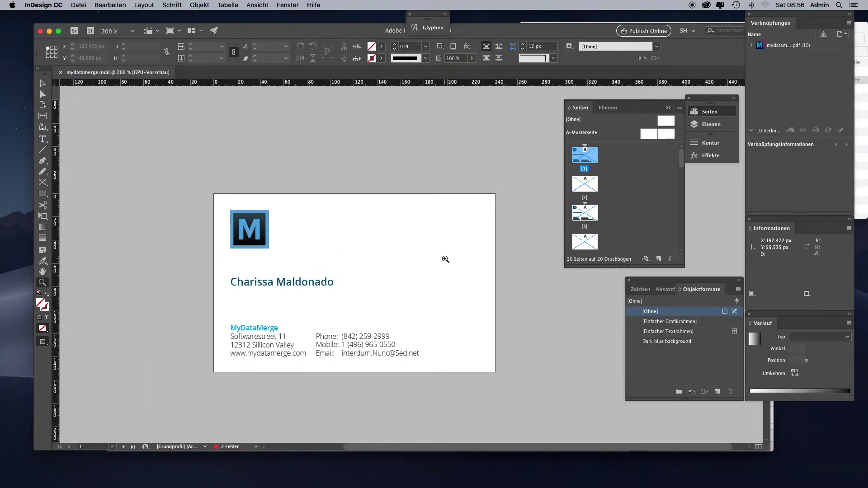
pyautogui.scroll(-10, 446, 259)
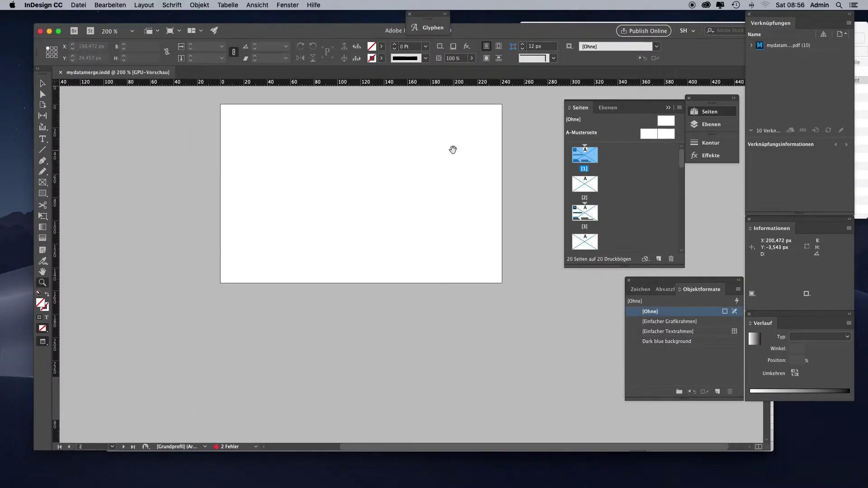
pyautogui.scroll(-15, 453, 150)
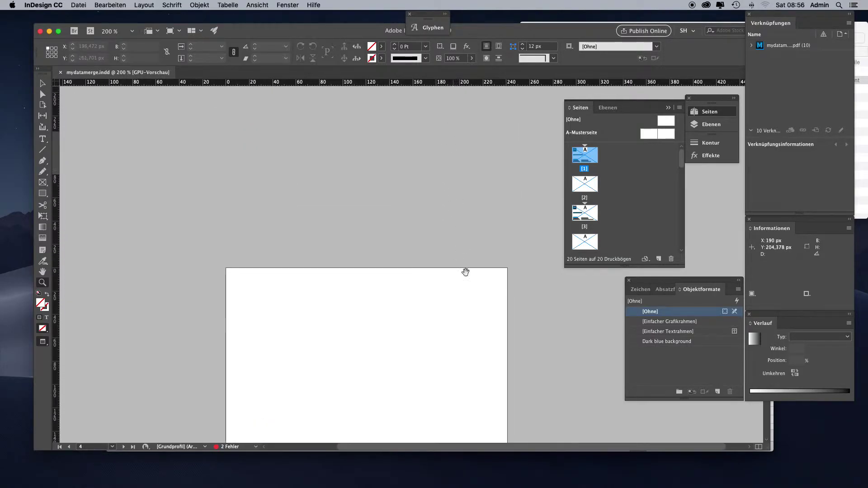
pyautogui.scroll(-15, 465, 272)
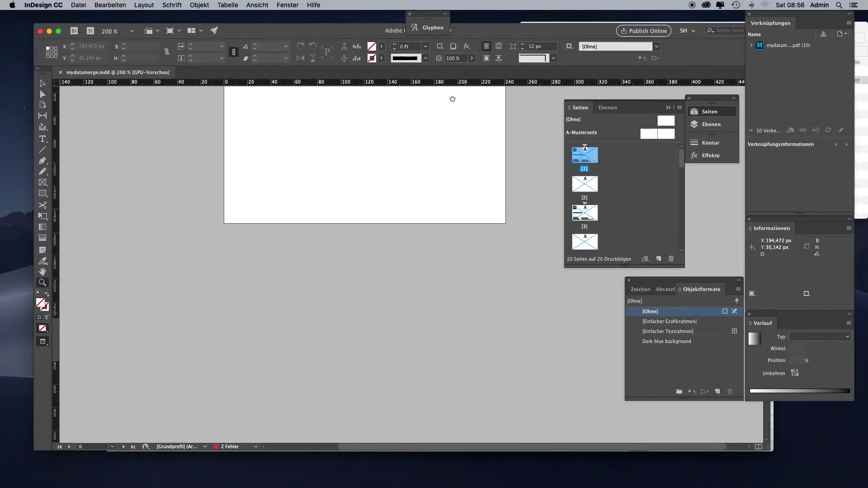
pyautogui.scroll(-10, 453, 99)
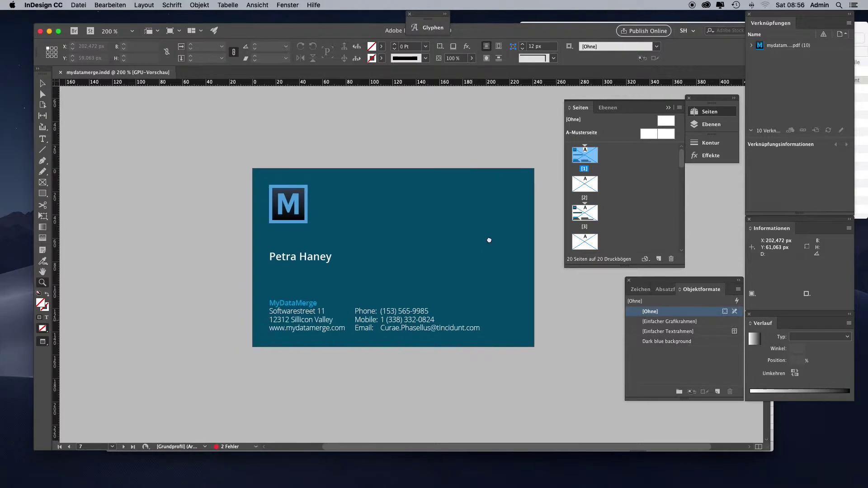
# Select the page 7 card background to confirm its dark-blue VIP styling
pyautogui.press('v')
pyautogui.click(457, 200)
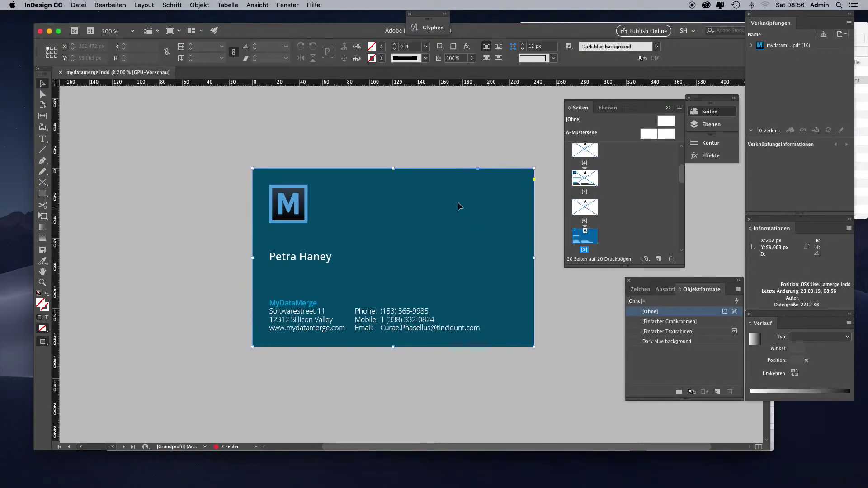
pyautogui.click(547, 250)
pyautogui.scroll(-5, 473, 294)
pyautogui.moveTo(472, 294); pyautogui.dragTo(442, 135)
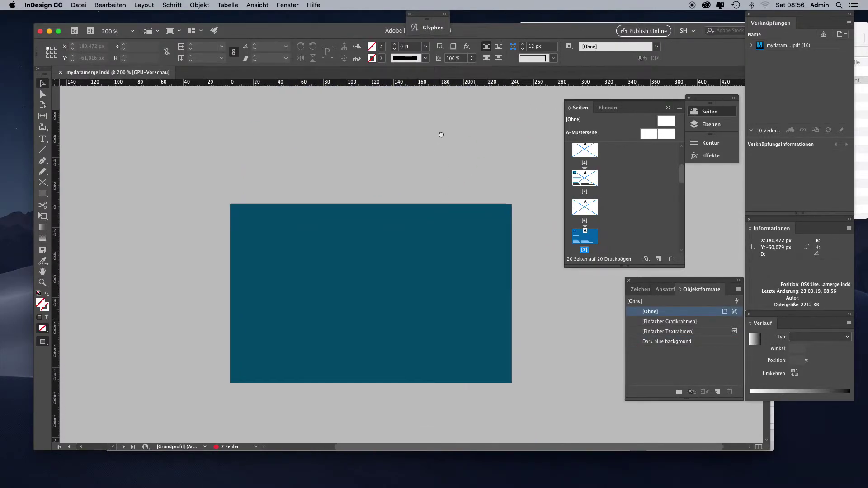
pyautogui.scroll(10, 442, 148)
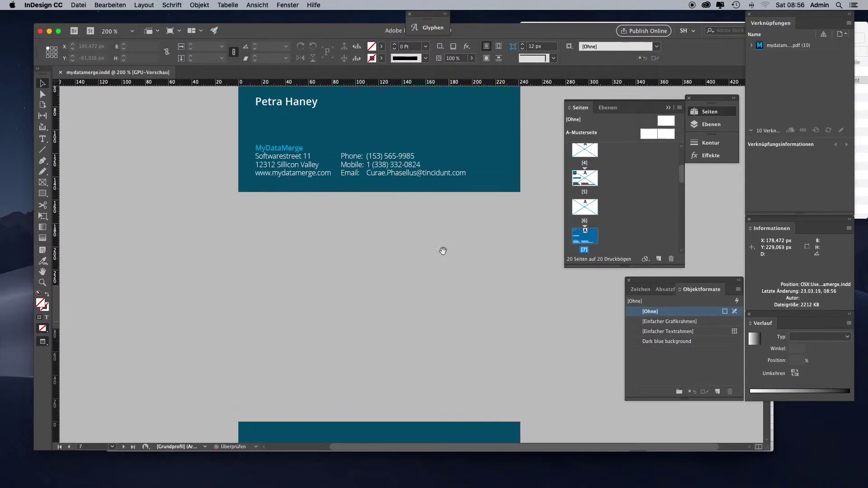
pyautogui.moveTo(450, 398); pyautogui.dragTo(464, 337)
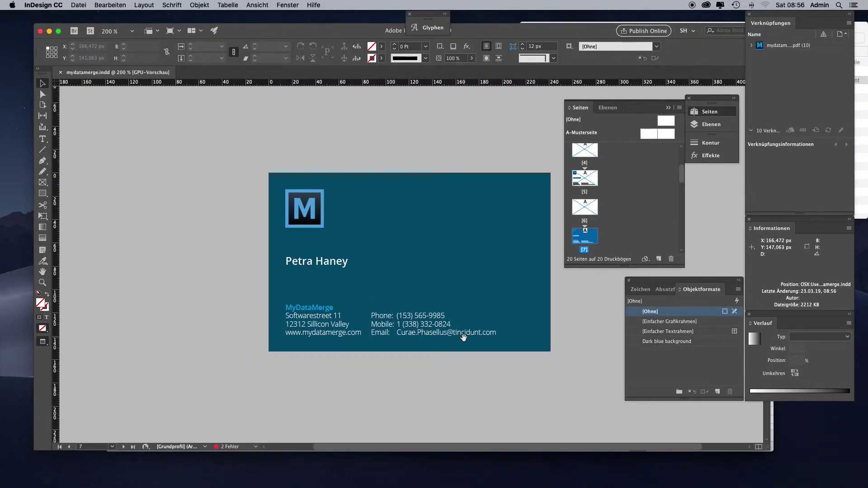